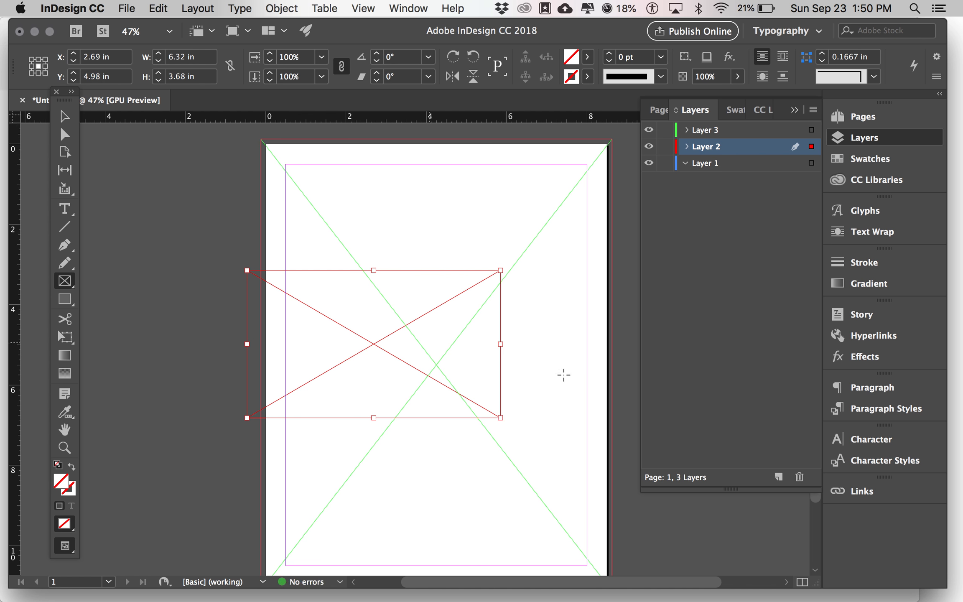
Make Layer 1 the active layer in the Layers panel
click(727, 164)
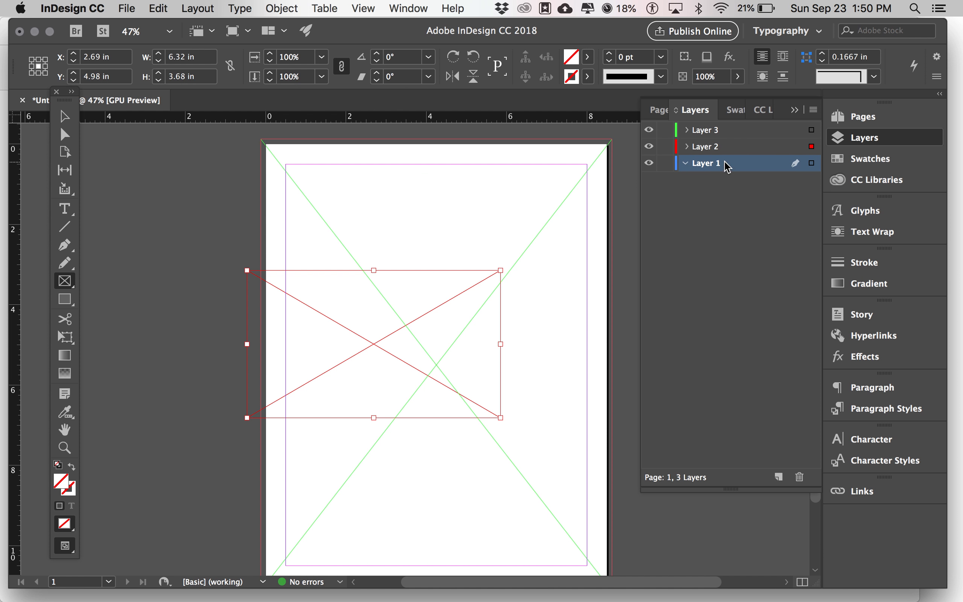
Draw a tall rectangle frame across the page centre on Layer 1
click(67, 281)
drag(357, 221, 559, 469)
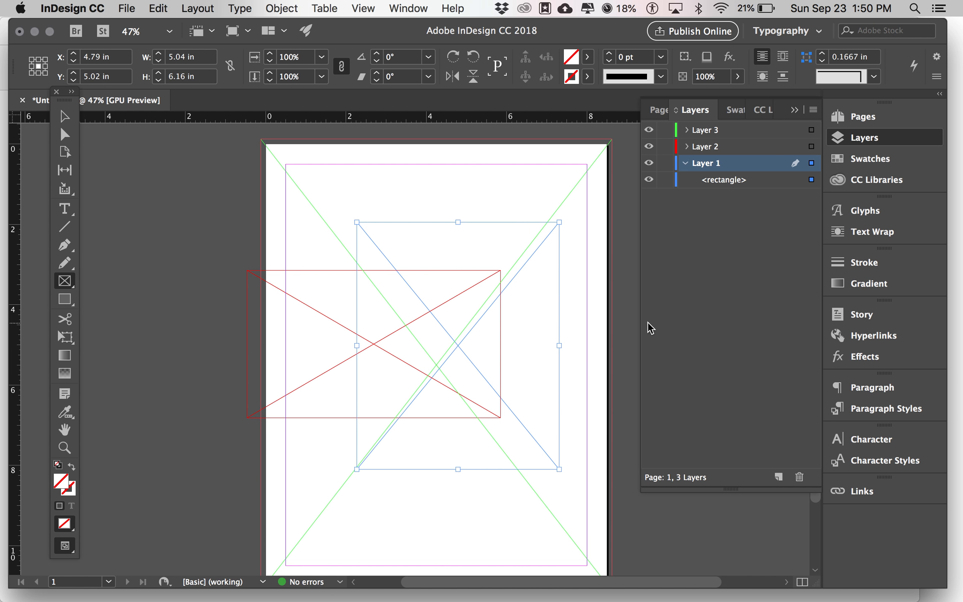
click(686, 164)
Make Layer 3 active and draw a small text frame near the page top
click(748, 129)
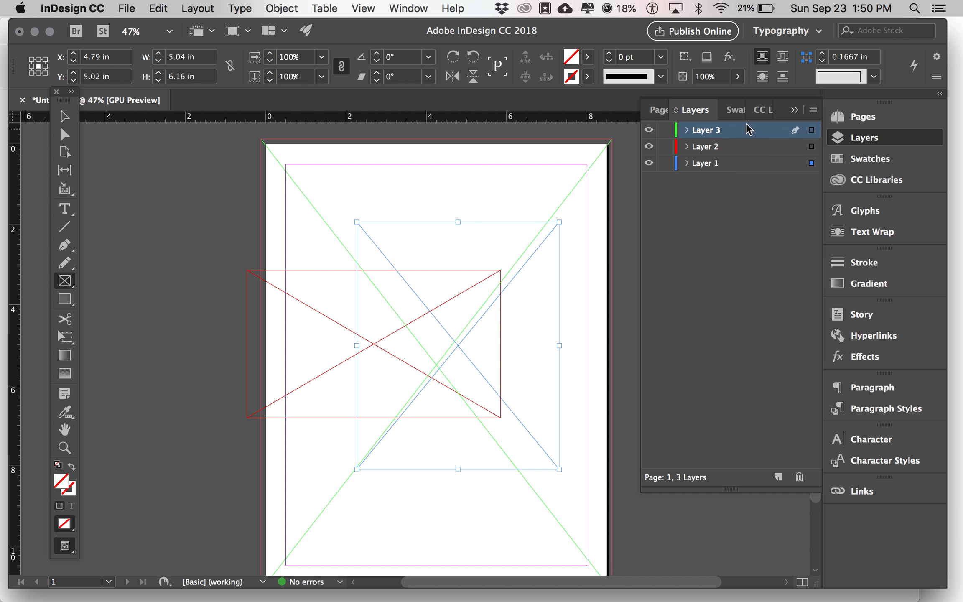
click(64, 209)
drag(348, 179, 462, 230)
drag(478, 235, 479, 235)
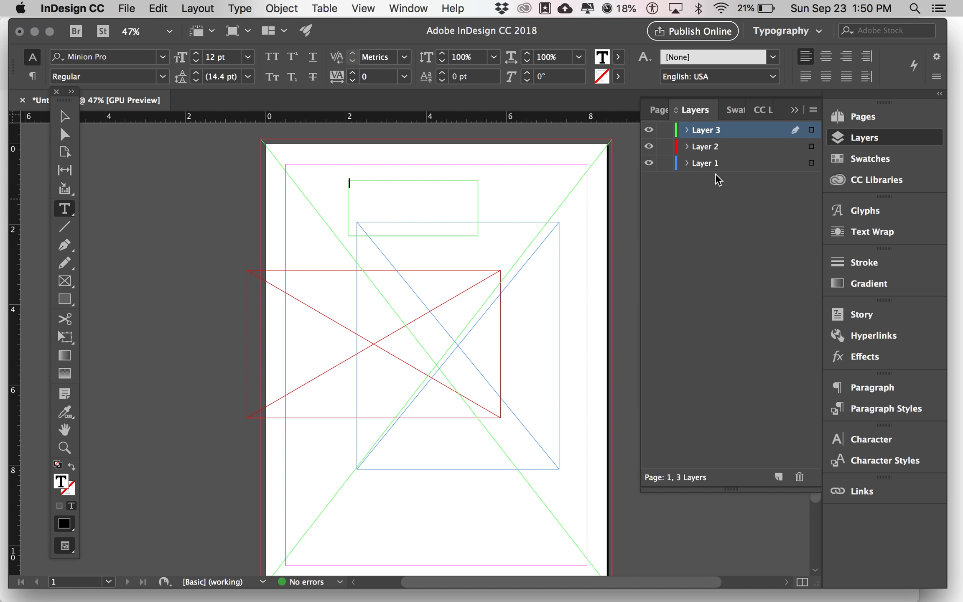
Delete Layer 2 and then Layer 1, along with their objects
click(719, 149)
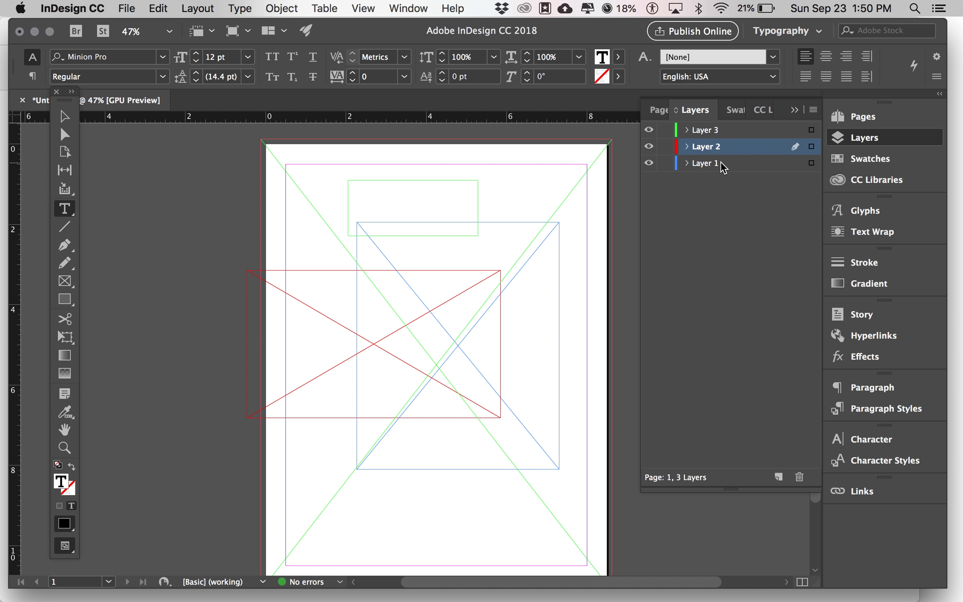
click(801, 478)
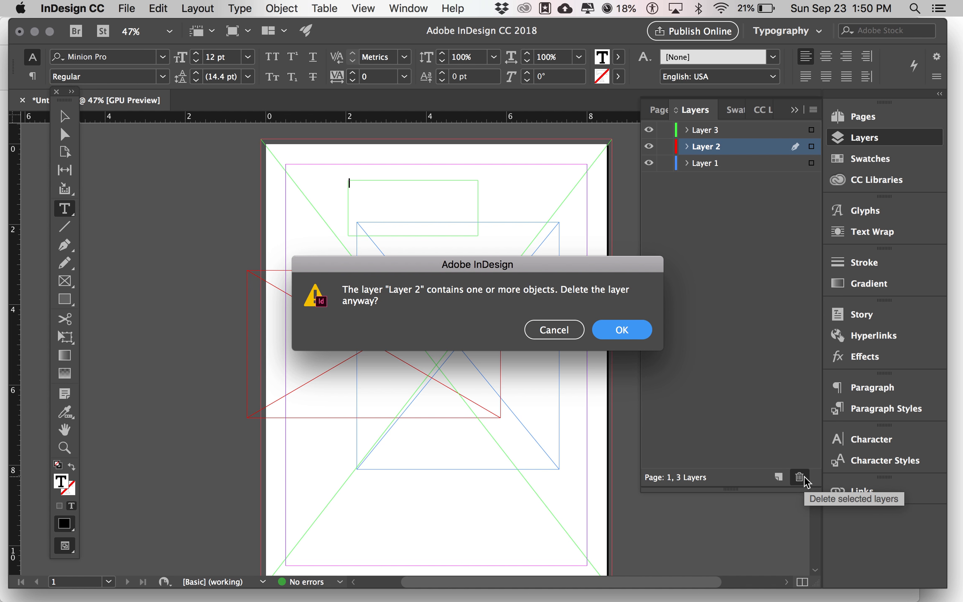
key(Return)
click(707, 147)
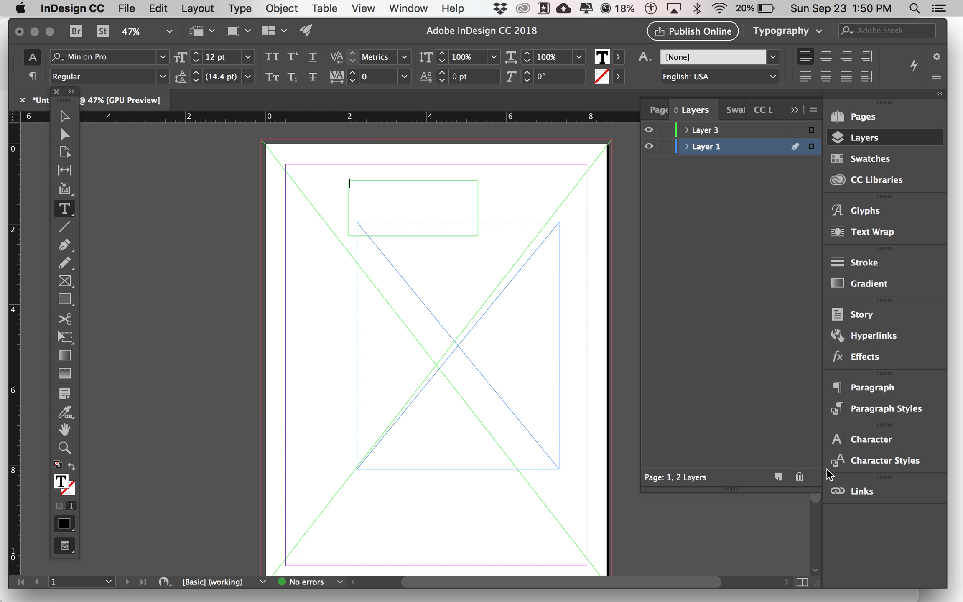
click(799, 477)
click(612, 332)
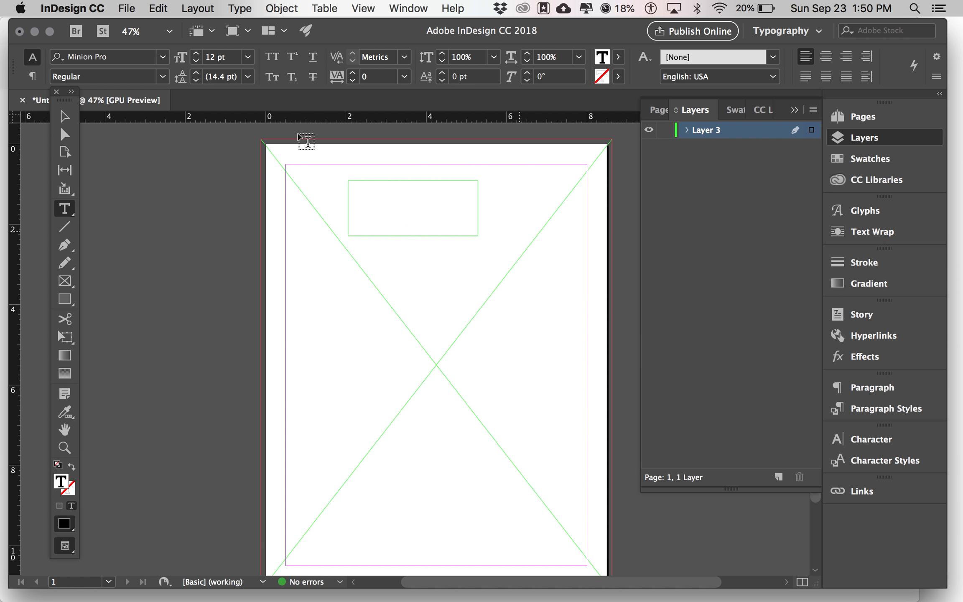
Delete the empty text frame and put the layer list away
click(66, 119)
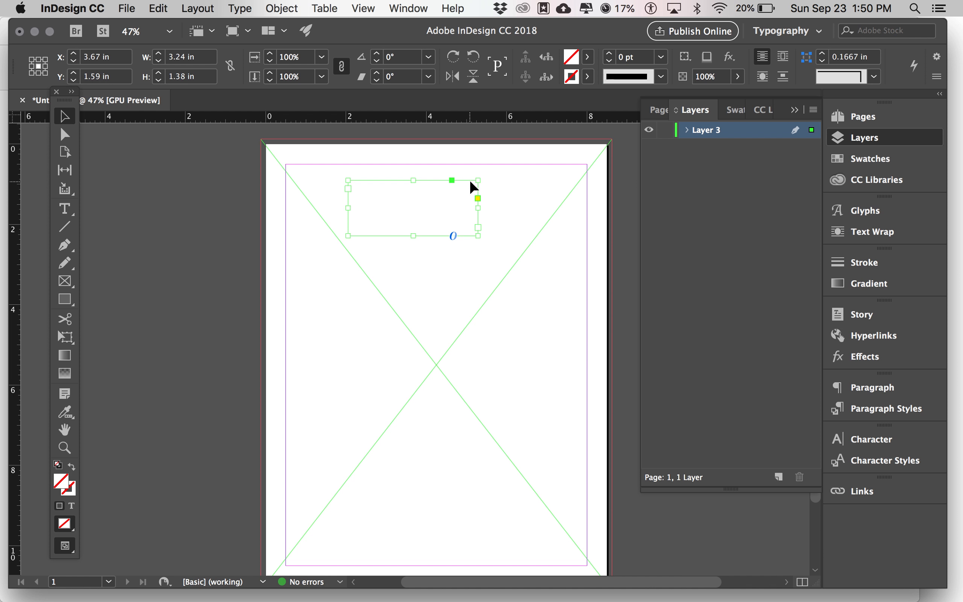
key(BackSpace)
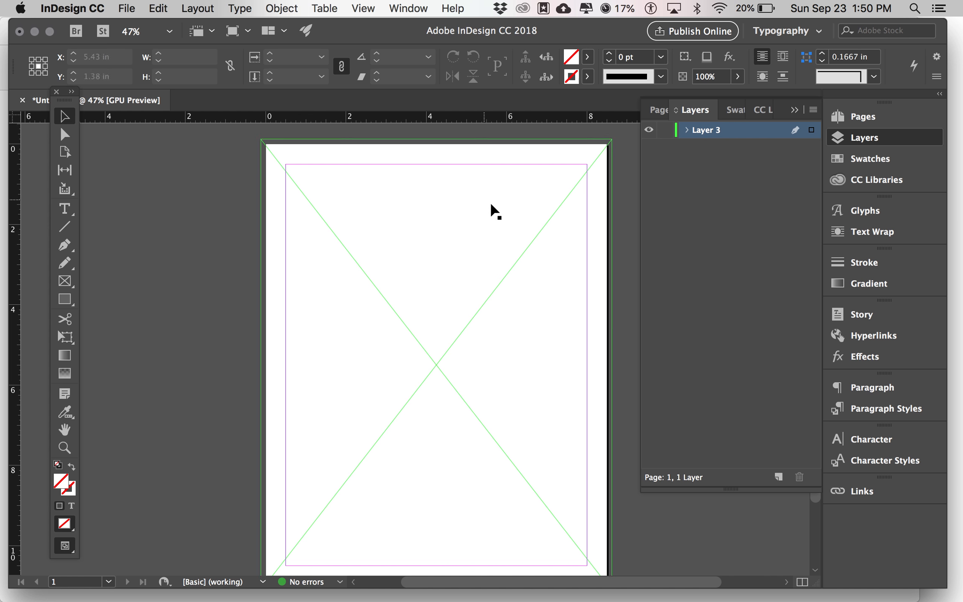
click(849, 139)
Select the full-page graphics frame and bring up the File menu
click(414, 270)
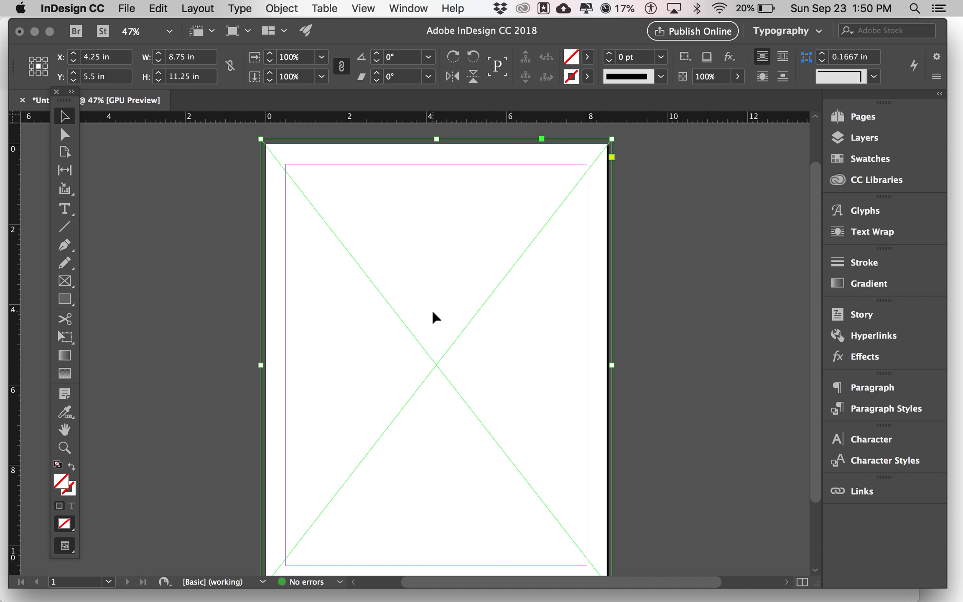
scroll(432, 318, down, 2)
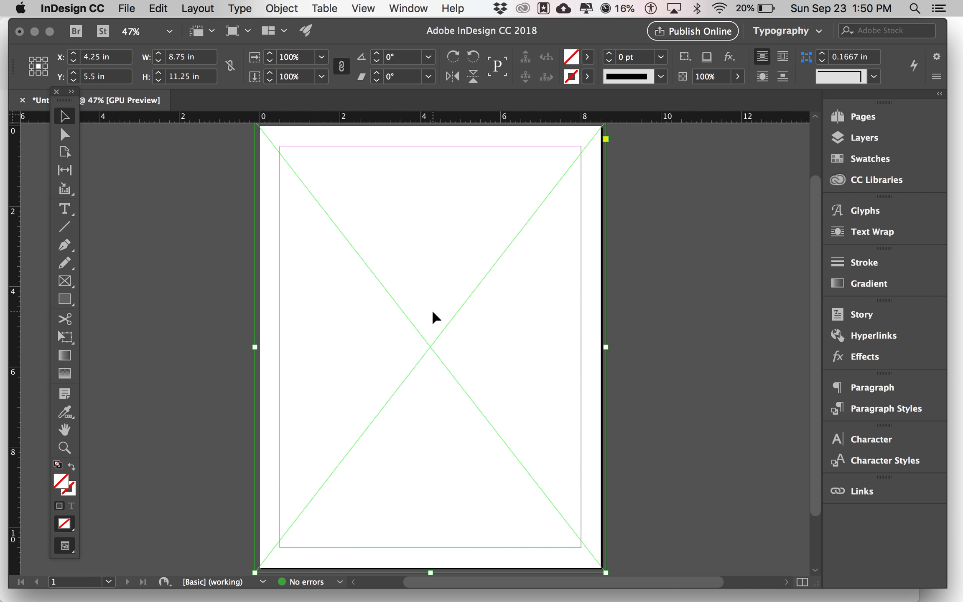
click(127, 9)
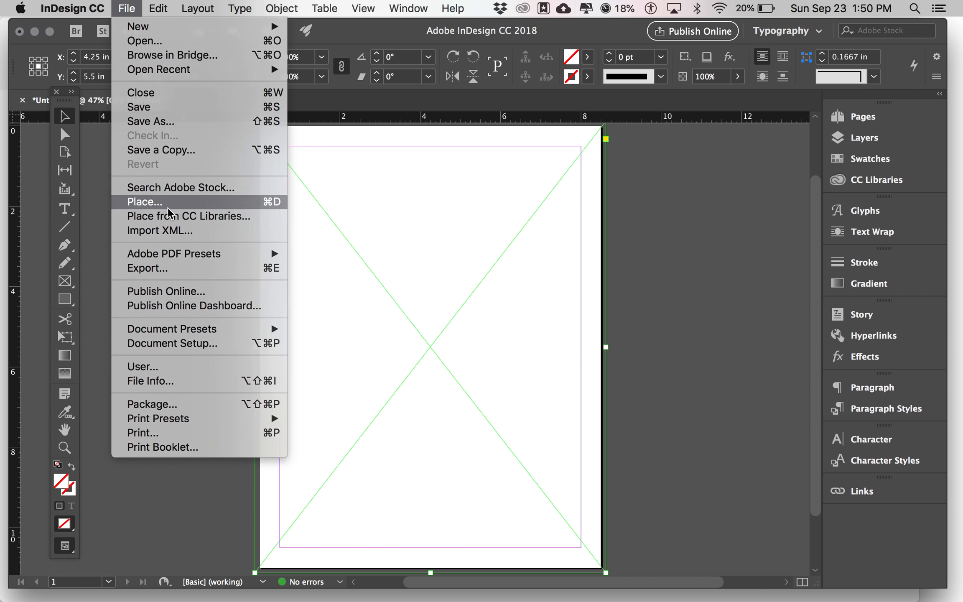
Start placing an image, previewing the affection-bike-child, baby-beautiful-blur and basketball photos full size
click(168, 202)
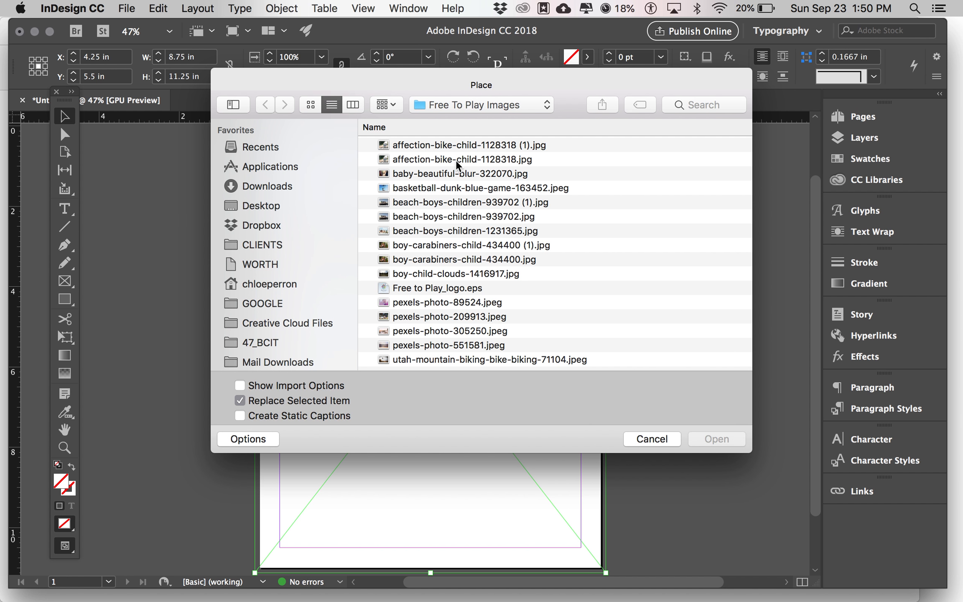
click(479, 145)
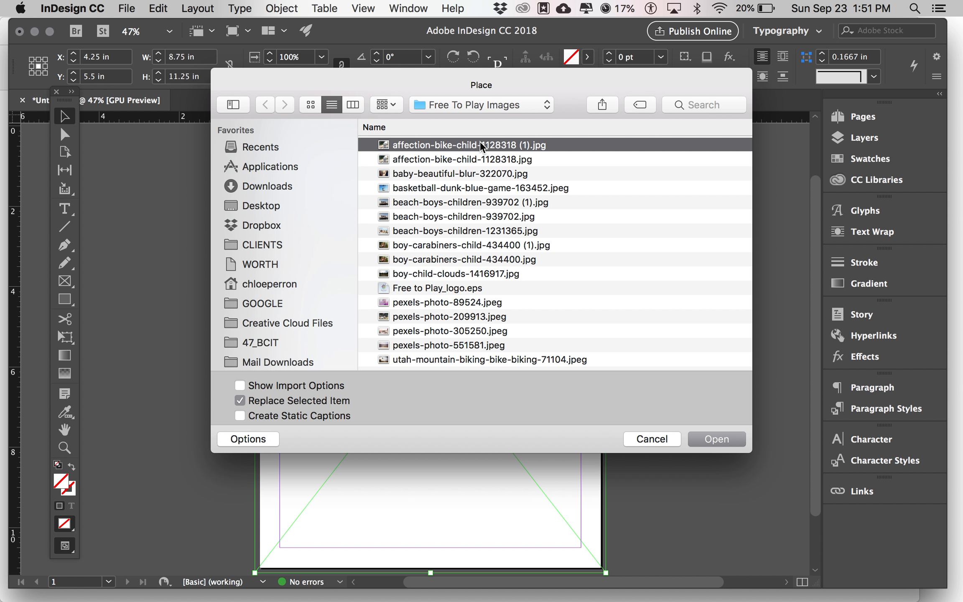
click(349, 107)
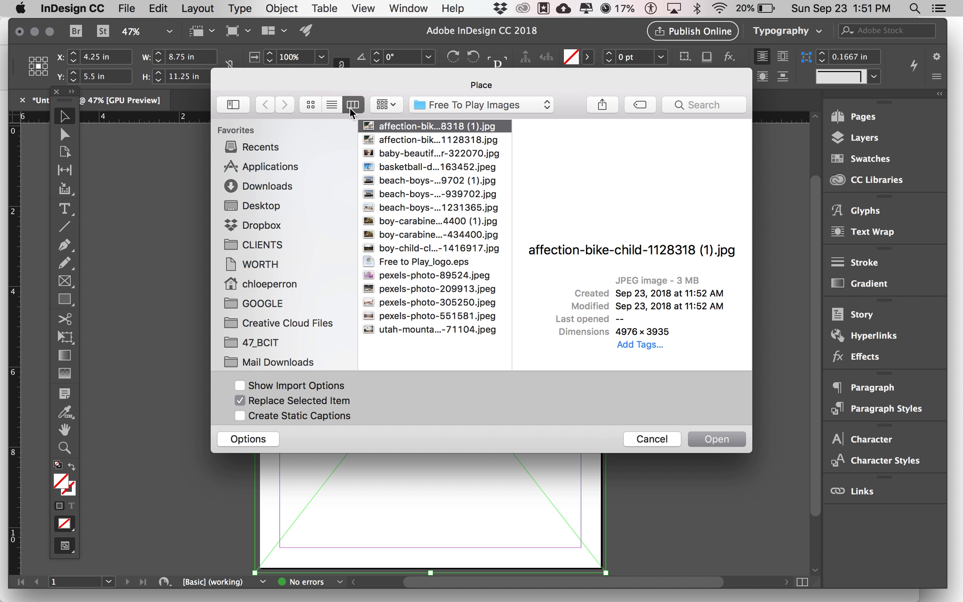
click(403, 139)
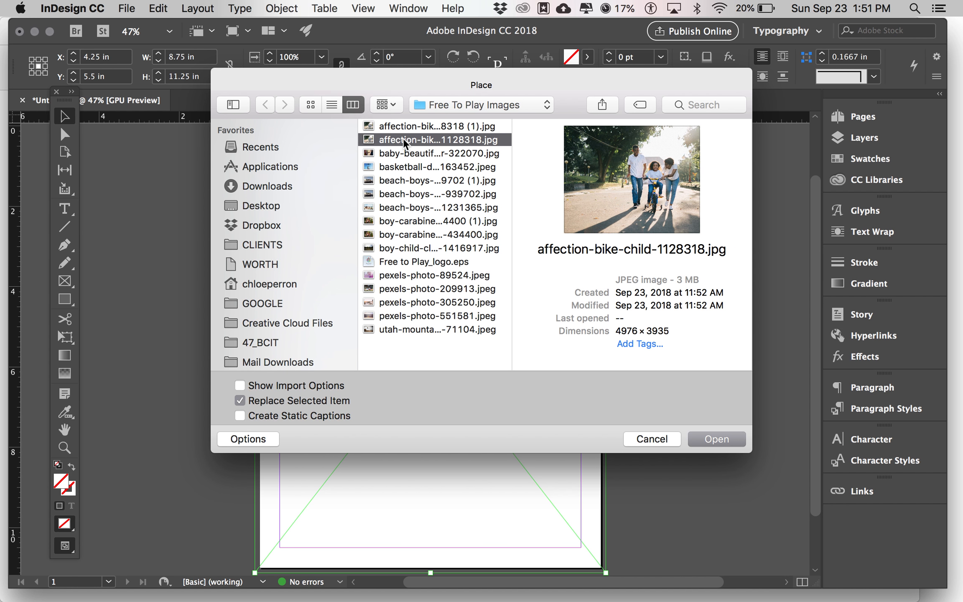
key(space)
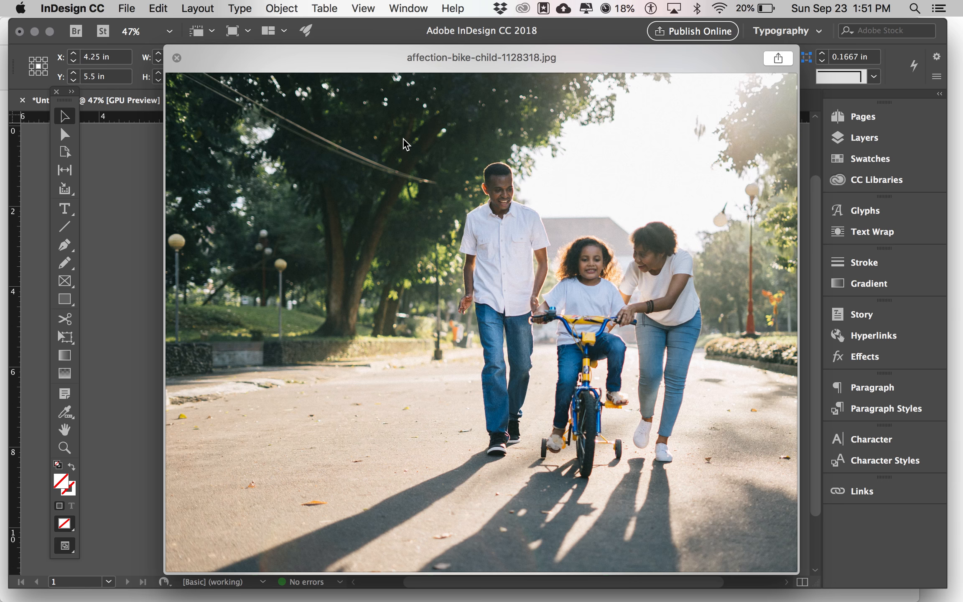
key(Up)
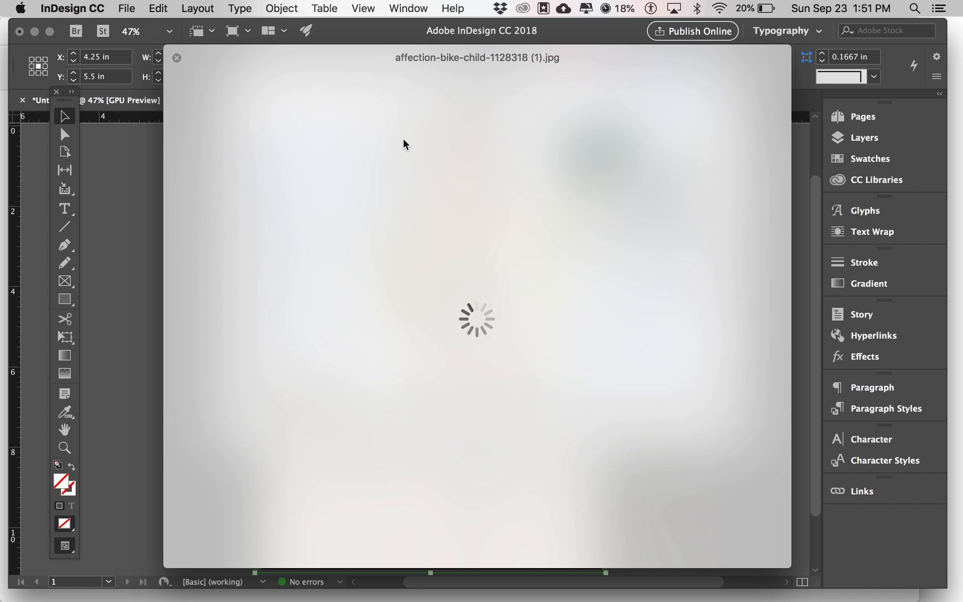
key(Down)
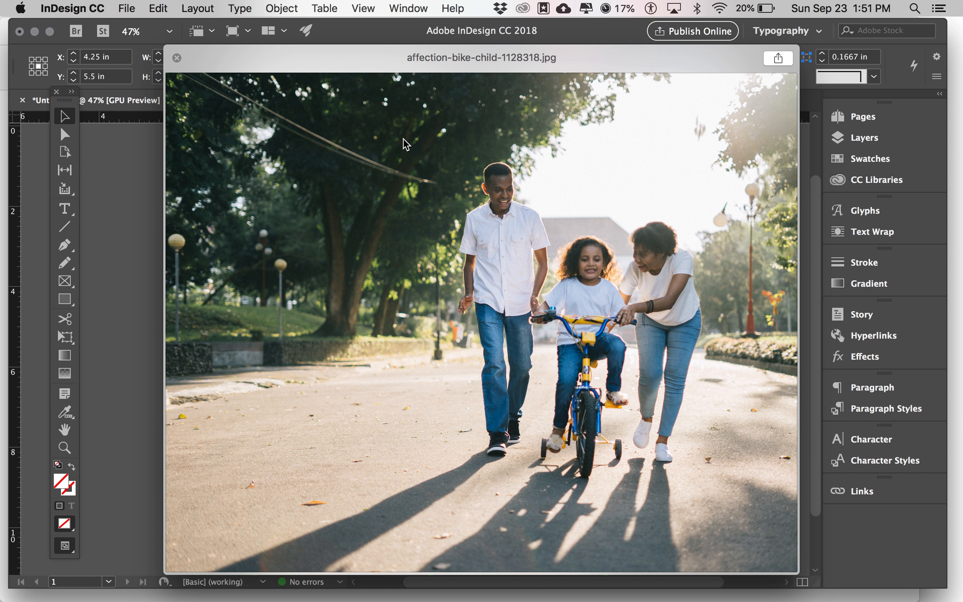
key(Down)
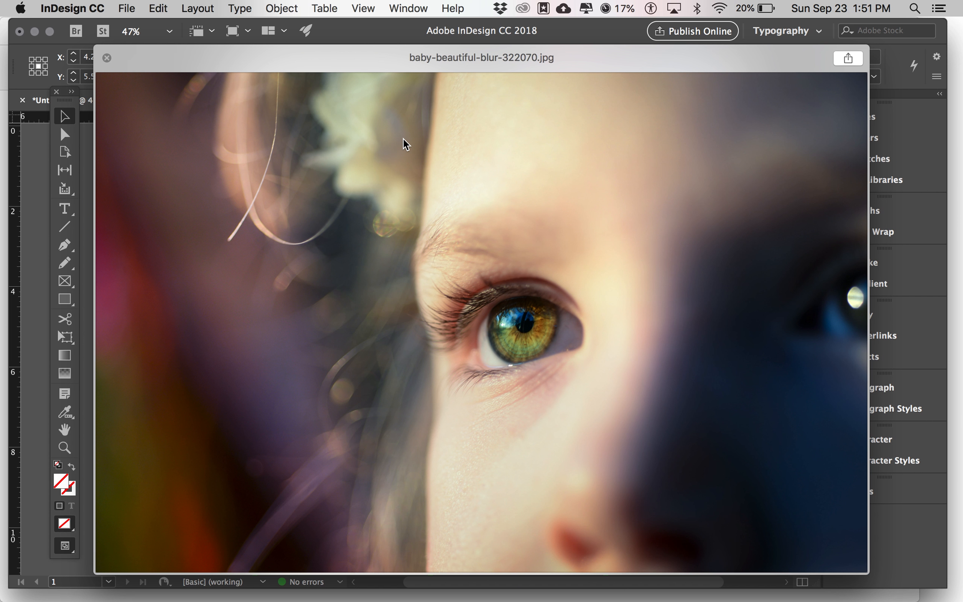
key(Down)
key(space)
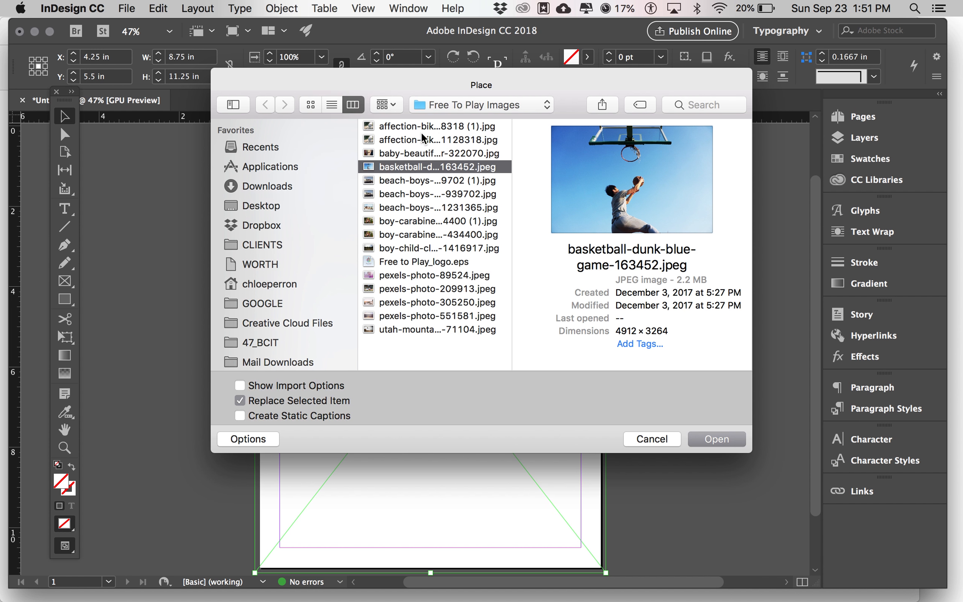
Browse further down the folder and place pexels-photo-551581.jpeg, the scooter photo
click(423, 123)
key(Down)
key(Down)
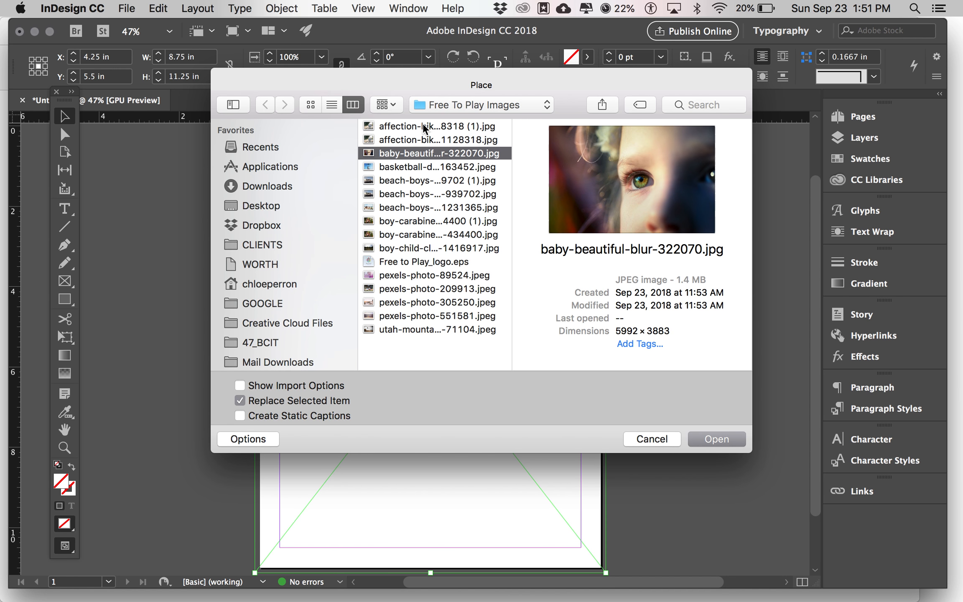
key(Down)
key(Down)
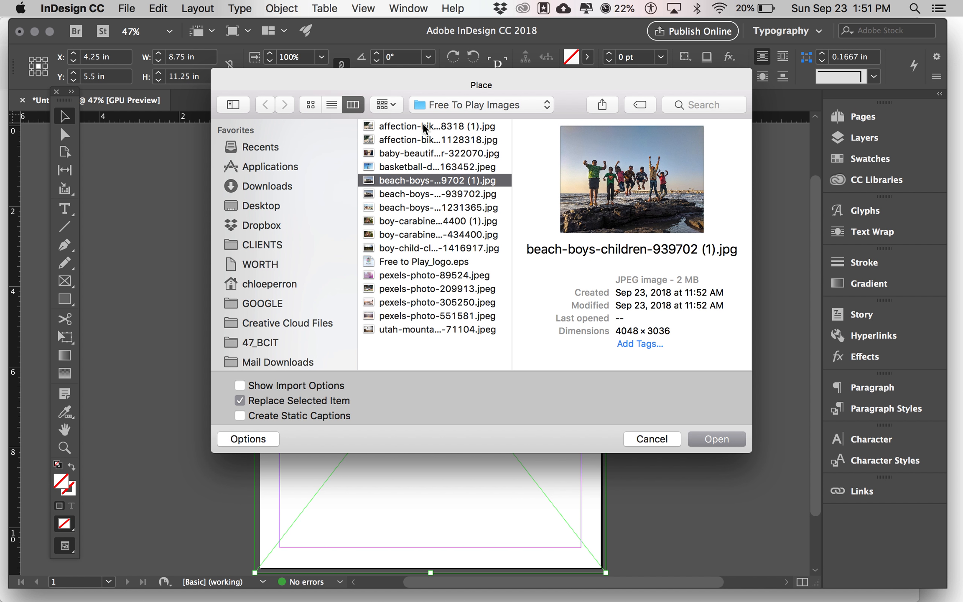
key(Down)
key(Down)
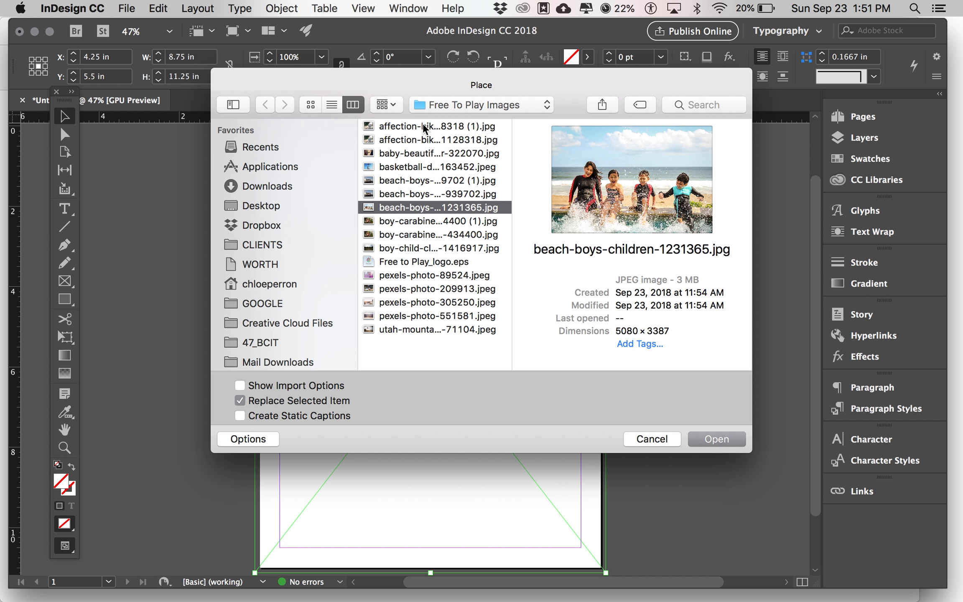
key(Down)
key(Down)
key(Down)
key(Down)
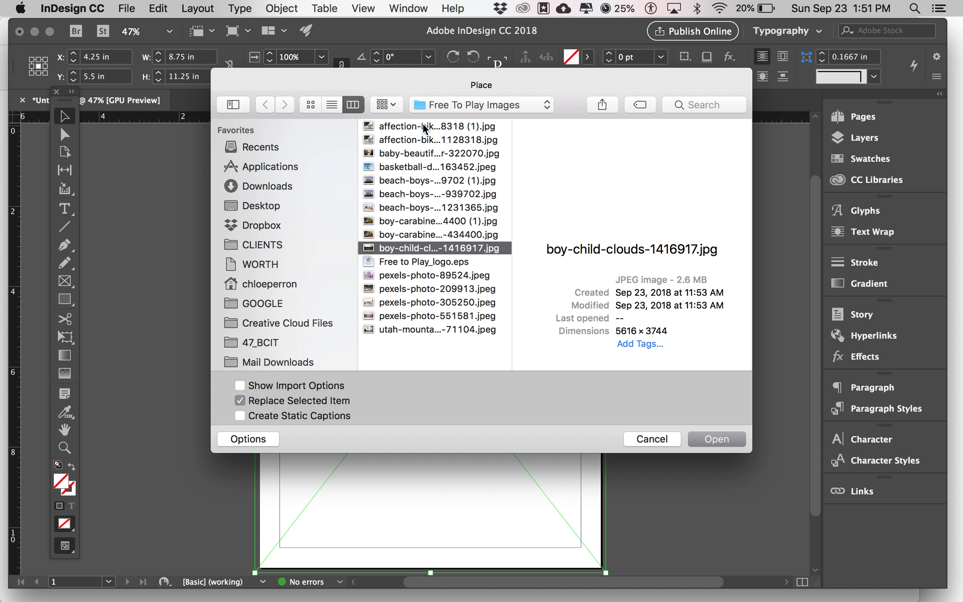
key(Down)
key(Down)
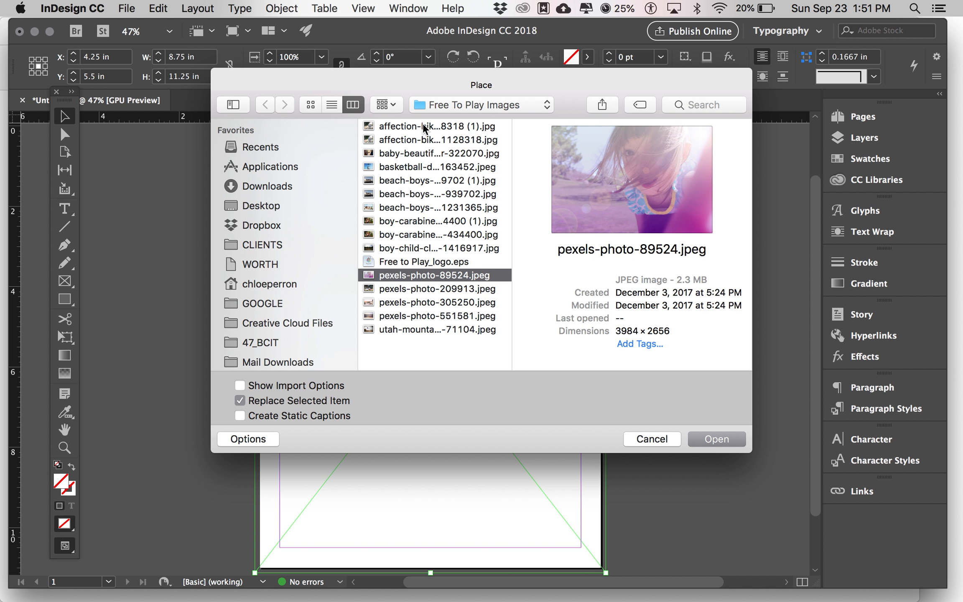
key(Down)
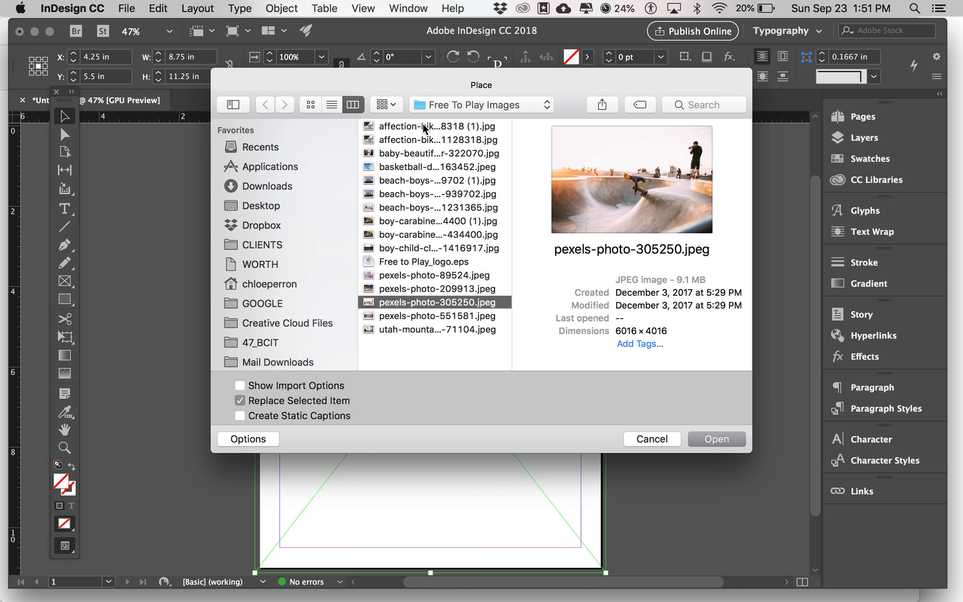
key(Up)
key(Up)
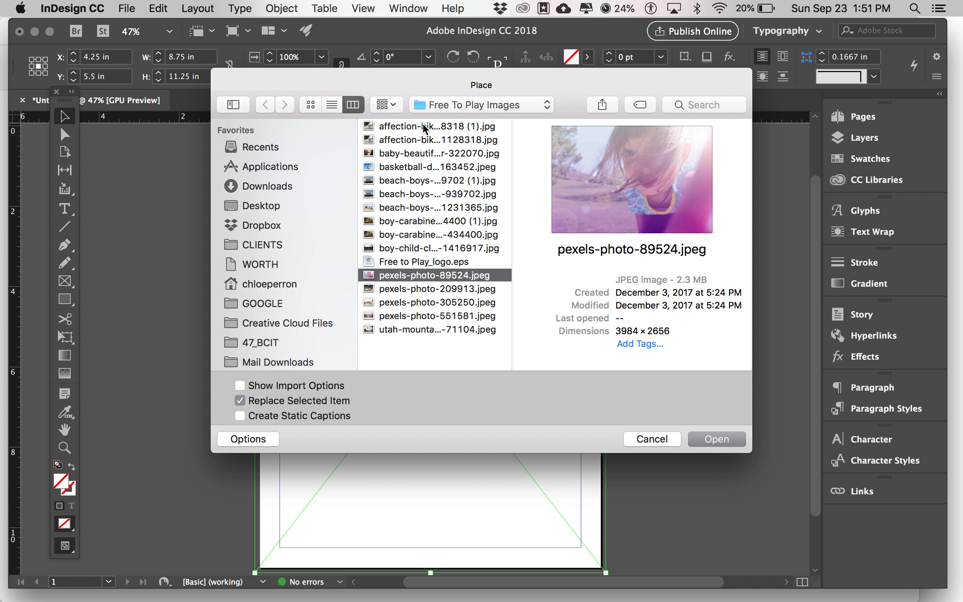
key(Down)
key(Down)
key(Down)
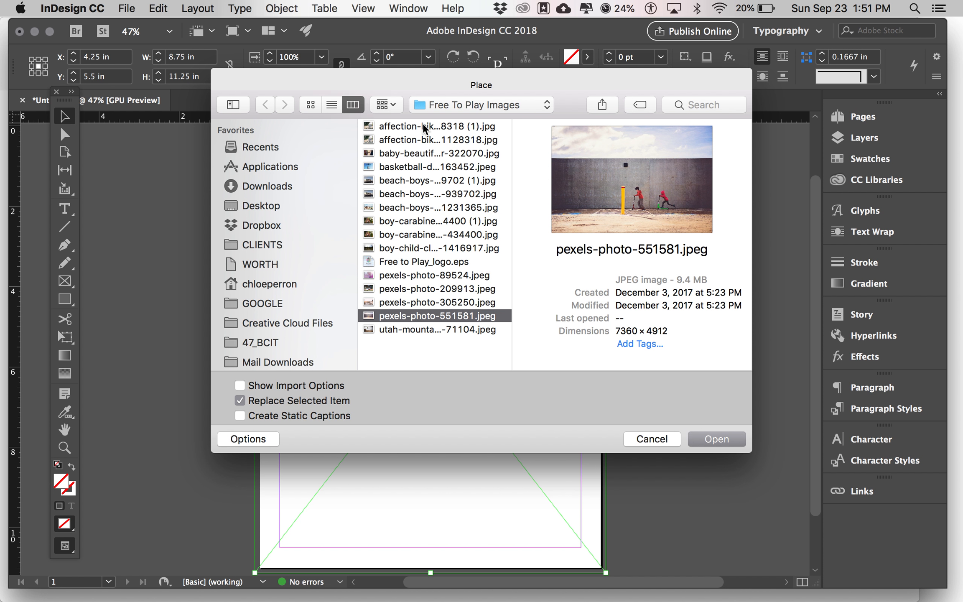
key(Down)
key(Up)
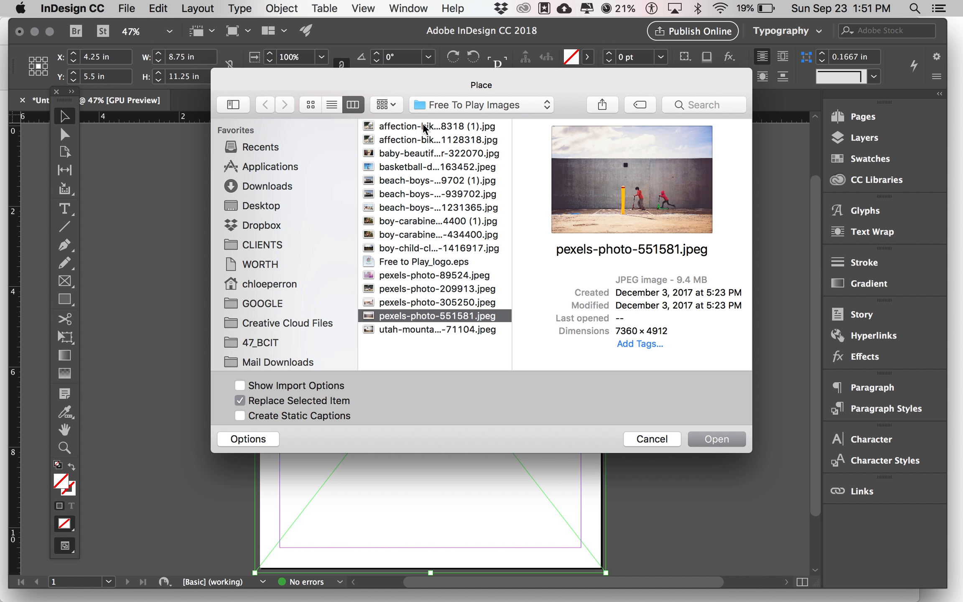
click(724, 440)
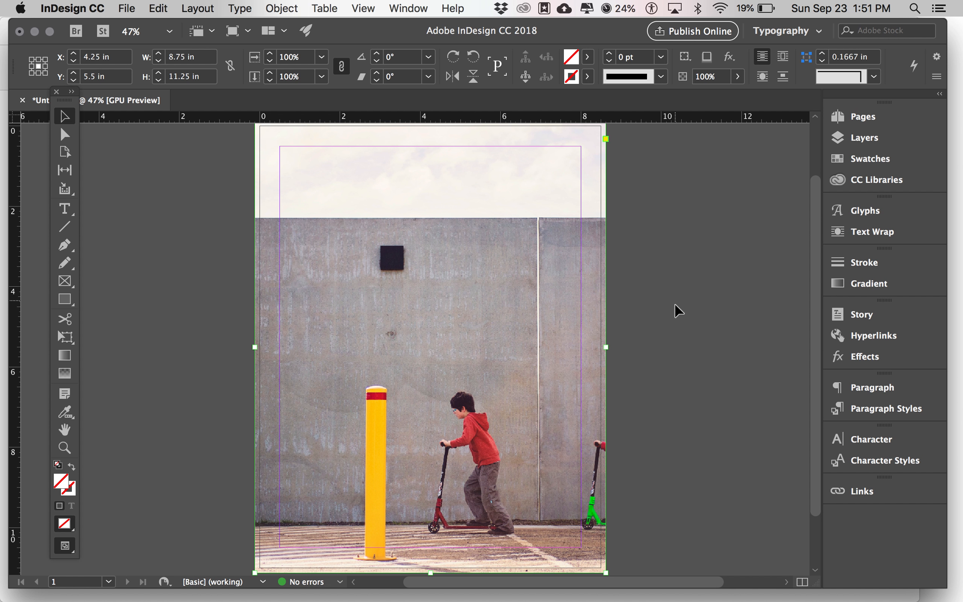
Scroll to view the whole page now filled by the scooter photo
scroll(673, 316, down, 3)
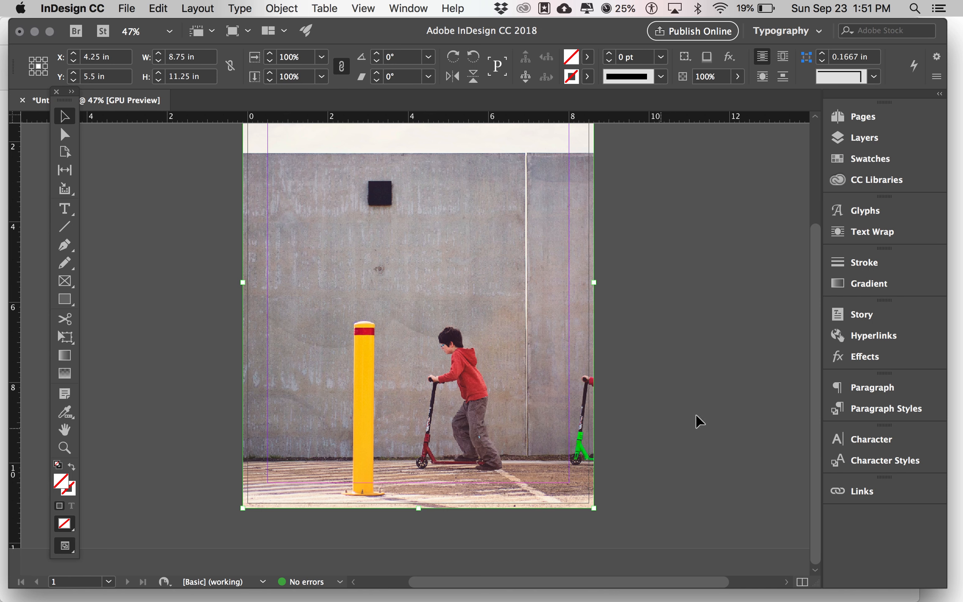
Show the Links panel enlarged with a wider name column to read pexels-photo-551581.jpeg's link info
click(875, 492)
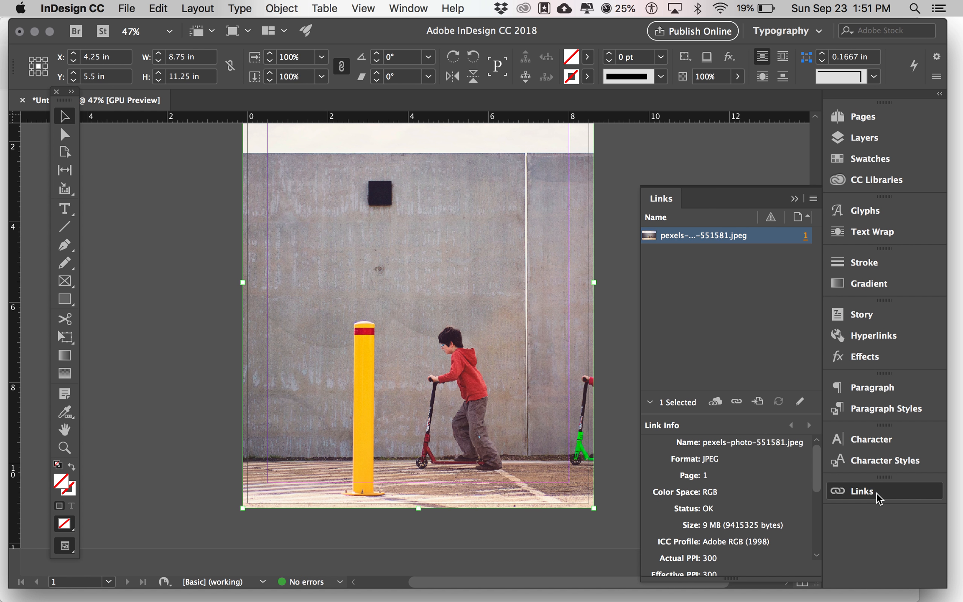
drag(745, 415, 750, 296)
scroll(742, 428, down, 3)
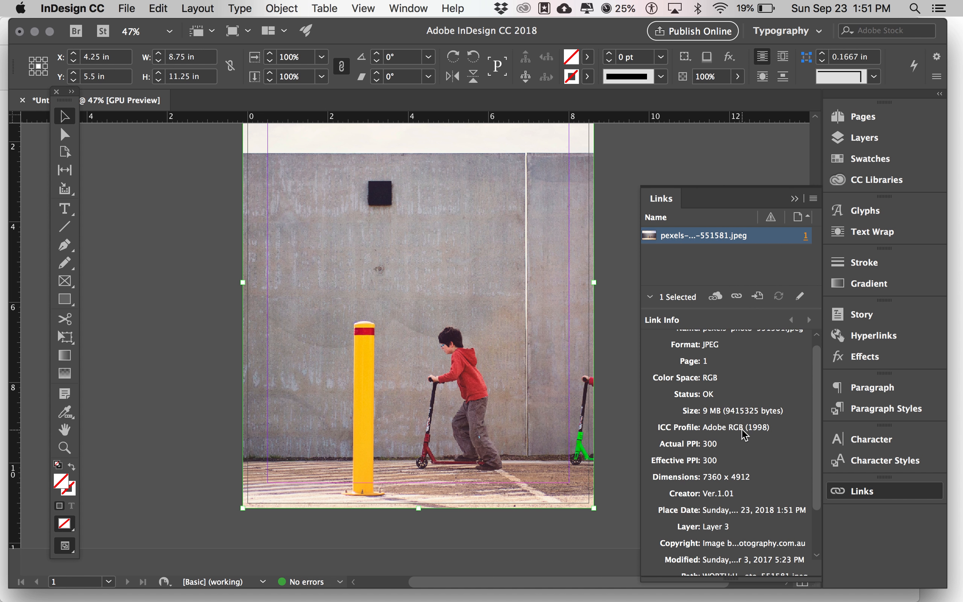
drag(641, 446, 554, 450)
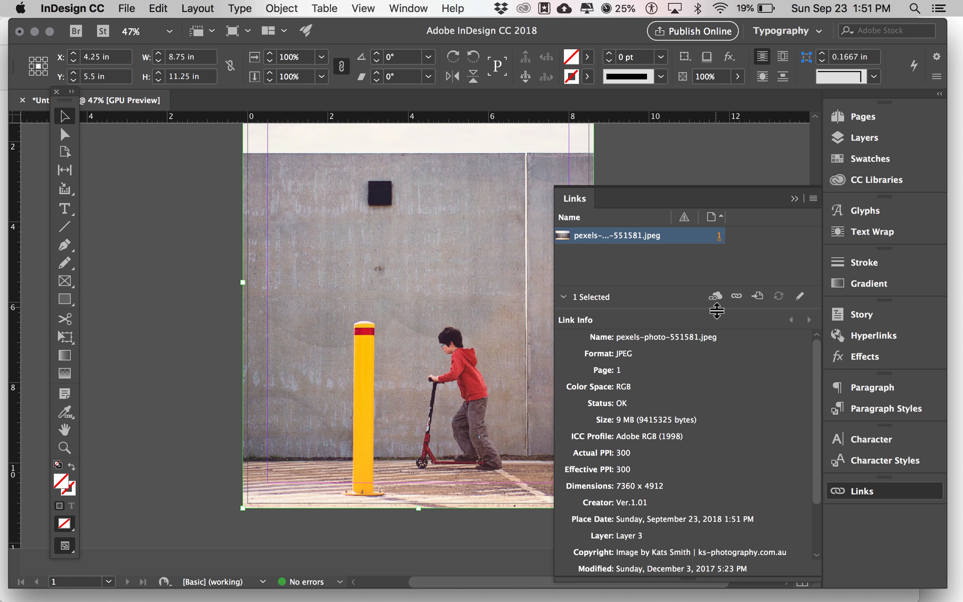
drag(673, 217, 737, 220)
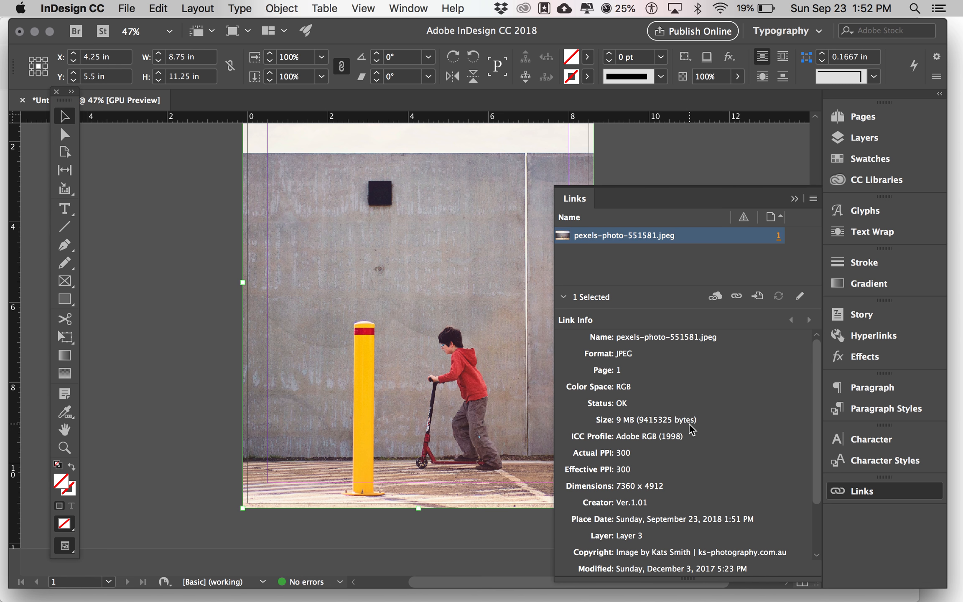
scroll(630, 474, down, 1)
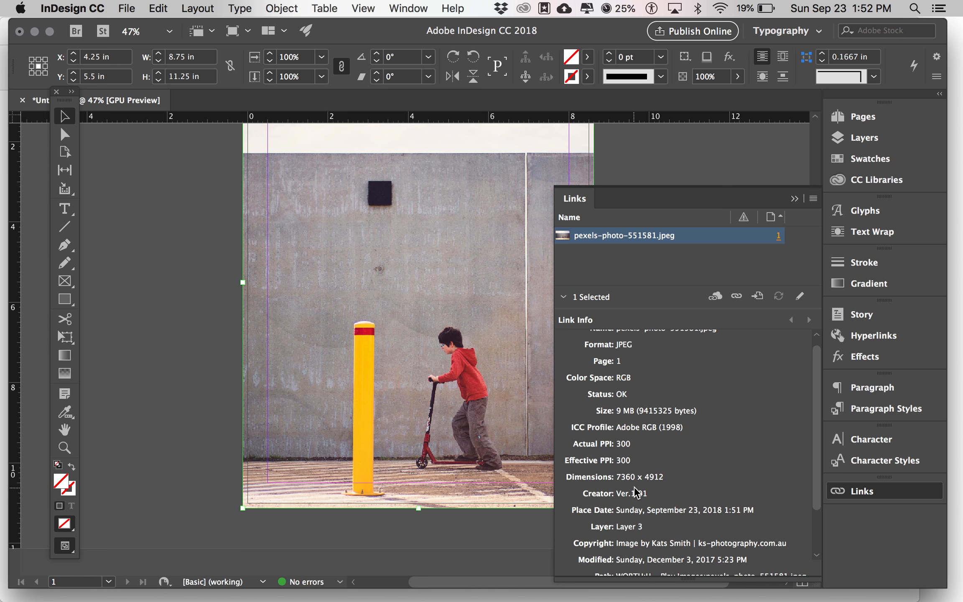
scroll(635, 493, down, 3)
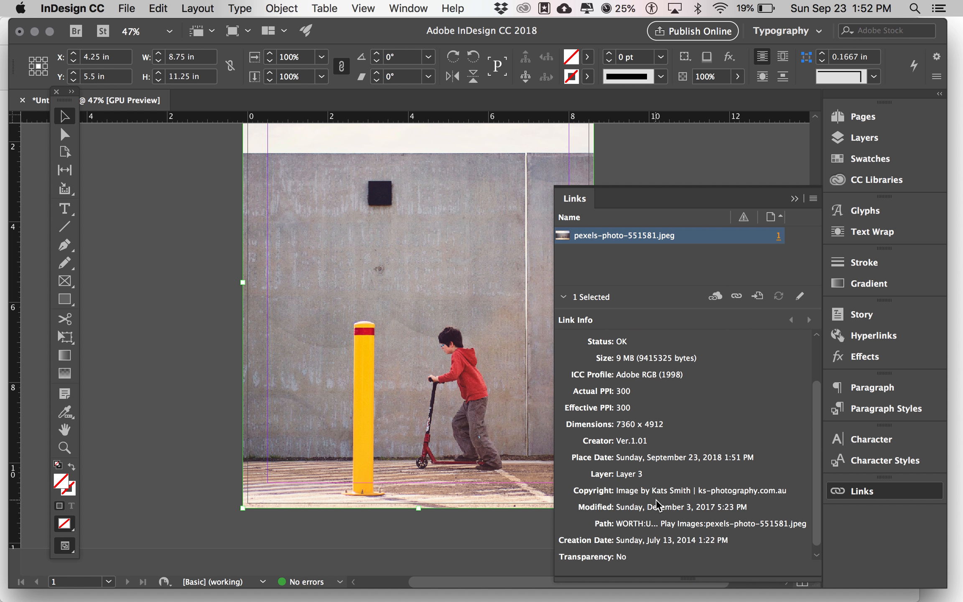
scroll(656, 500, up, 3)
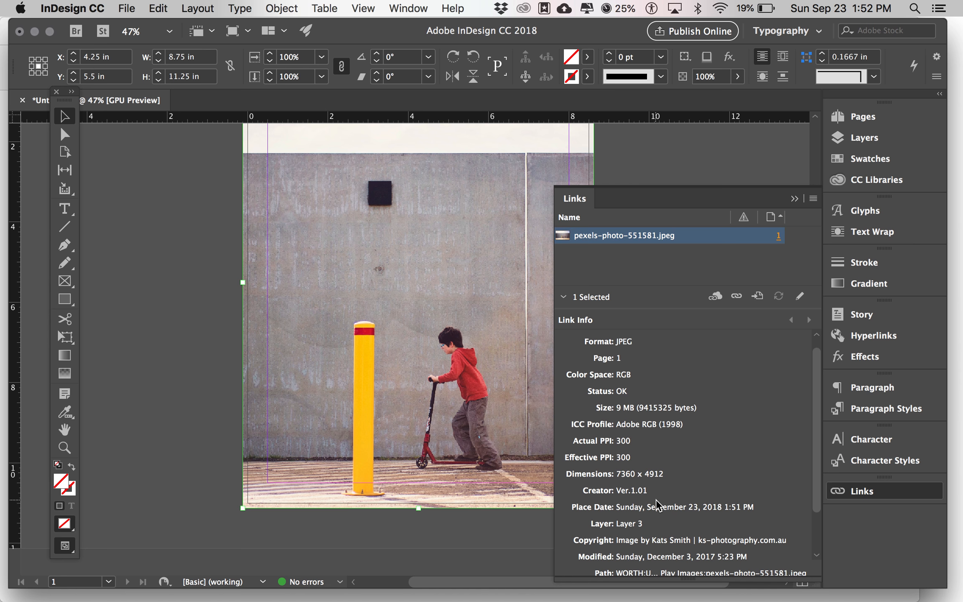
Reopen and shorten the Links panel, and select the placed photo inside its frame
click(854, 491)
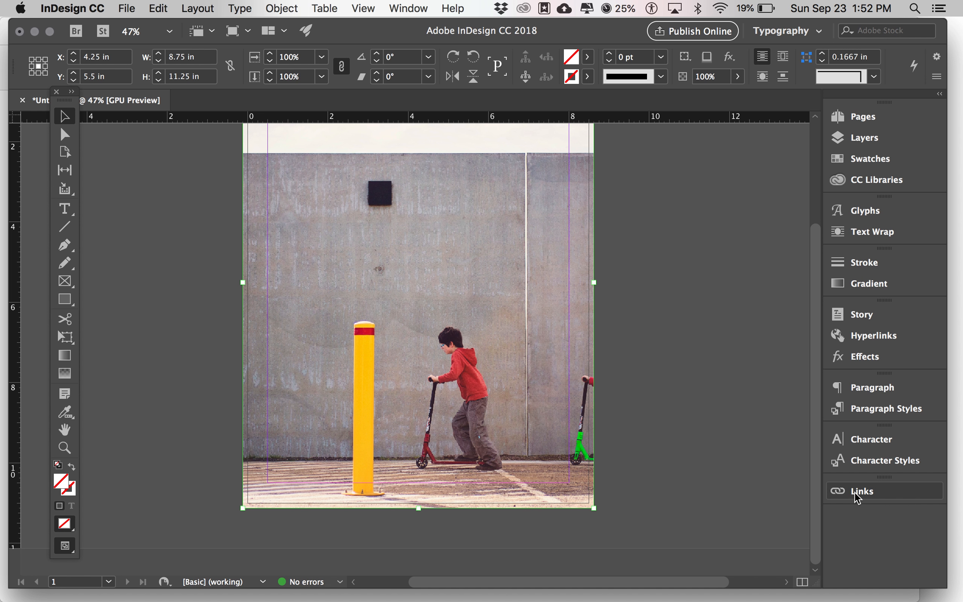
scroll(459, 409, up, 3)
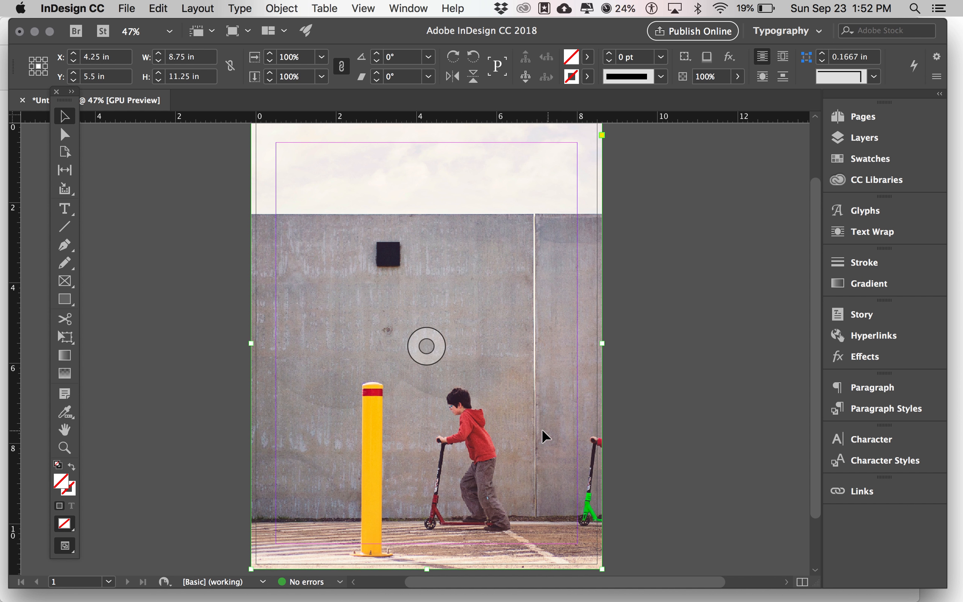
key(super+Tab)
key(super+Tab)
key(super+Tab)
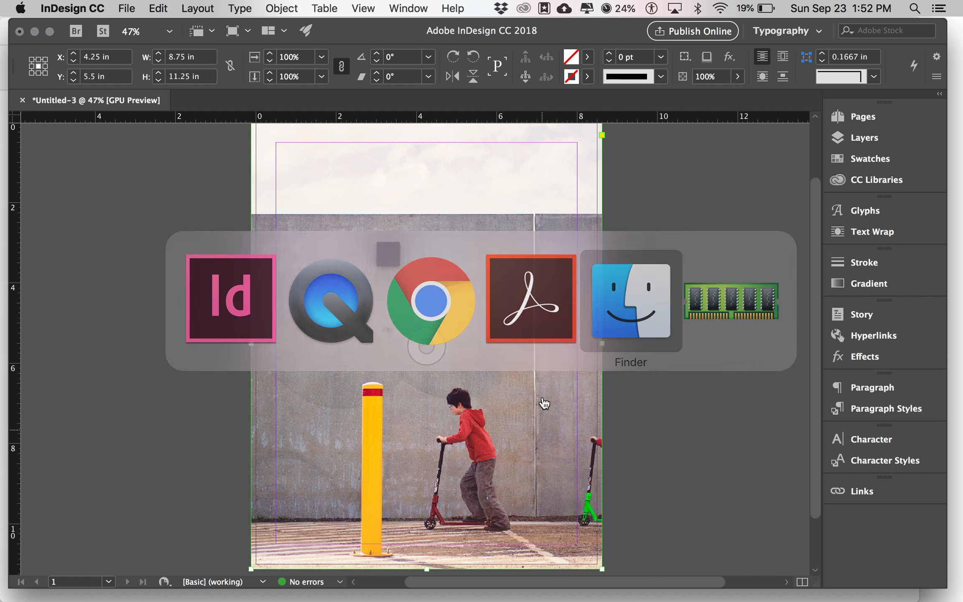
key(super+Tab)
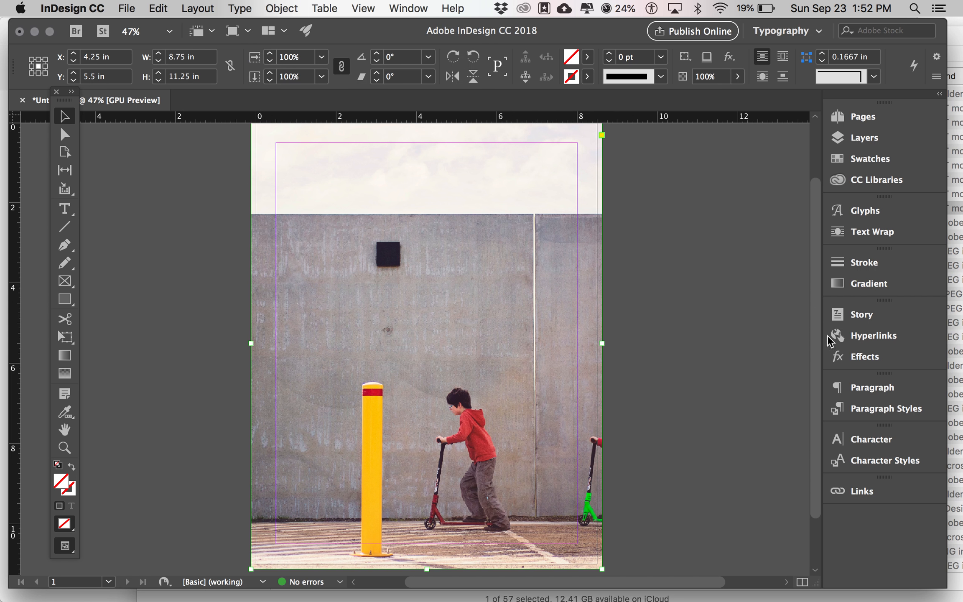
click(863, 486)
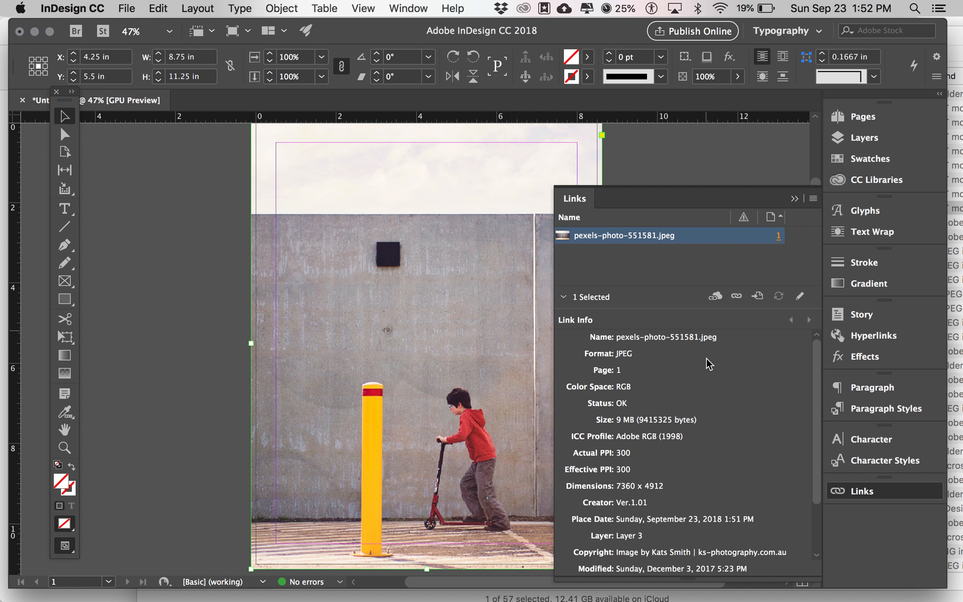
click(687, 573)
drag(688, 577, 689, 555)
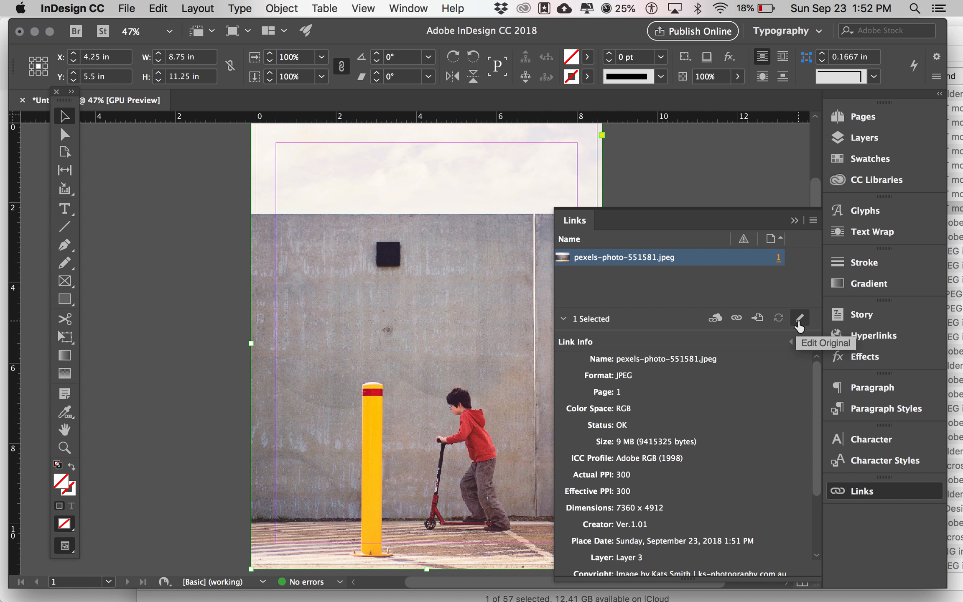
click(758, 319)
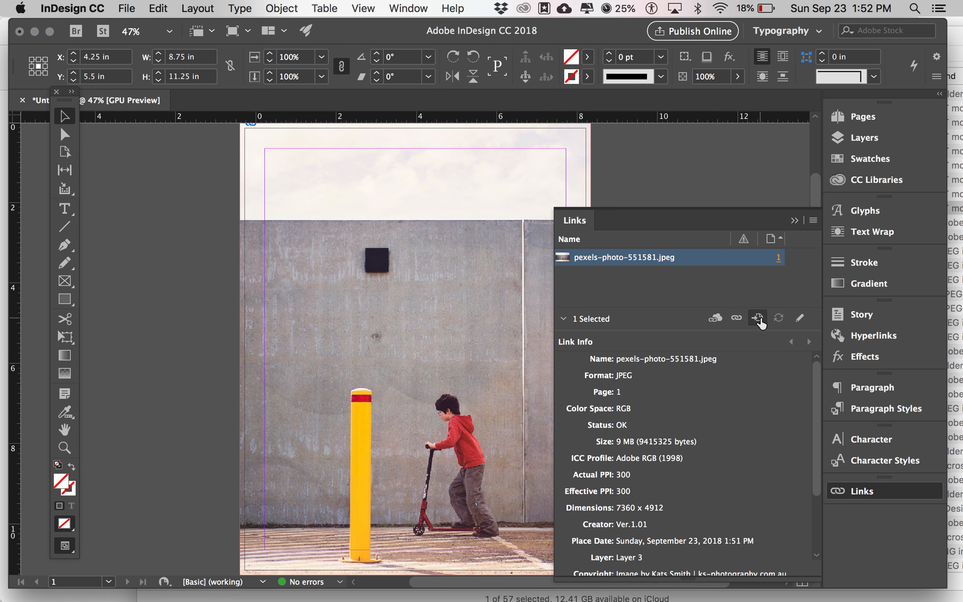
In Finder, go to CLIENTS > 47_BCIT > 0_ONLINE DEV > Week 3 > Free To Play Images
key(super+Tab)
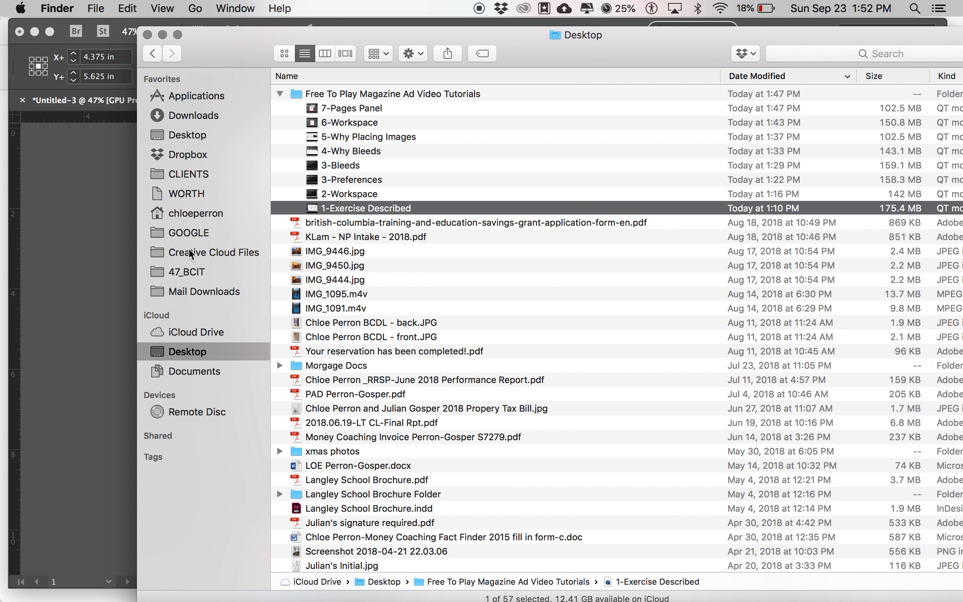
click(197, 175)
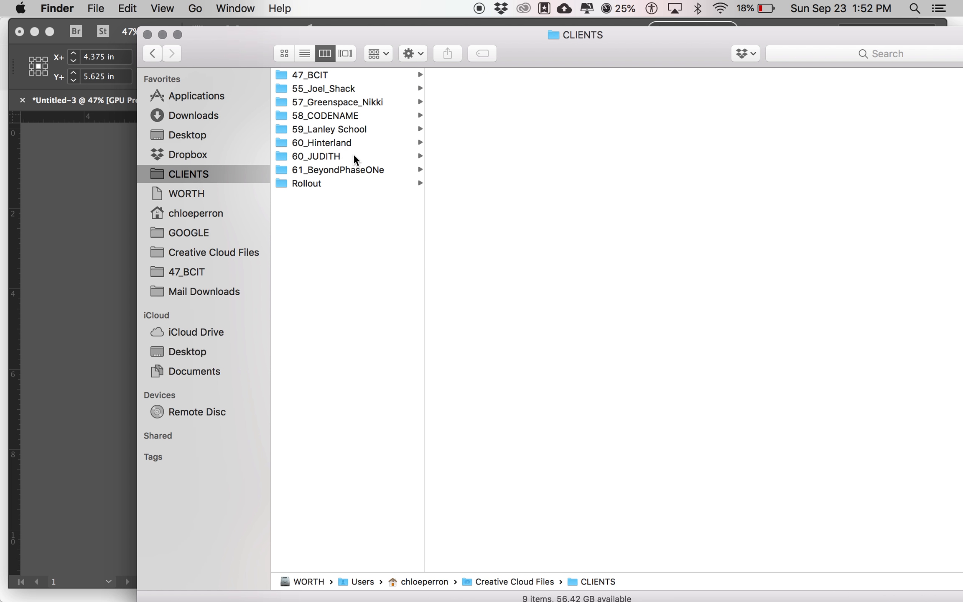
click(186, 271)
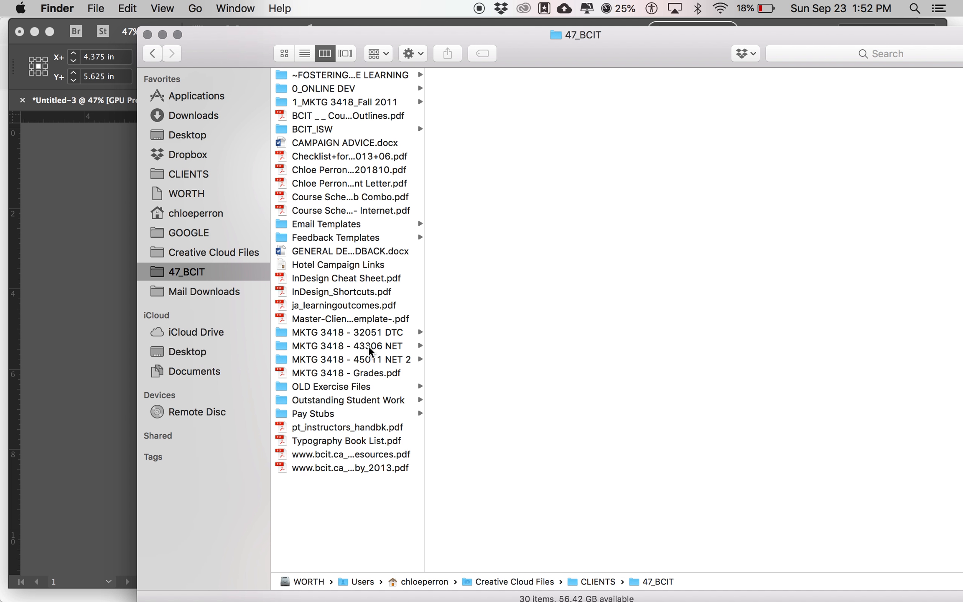
click(342, 93)
click(505, 236)
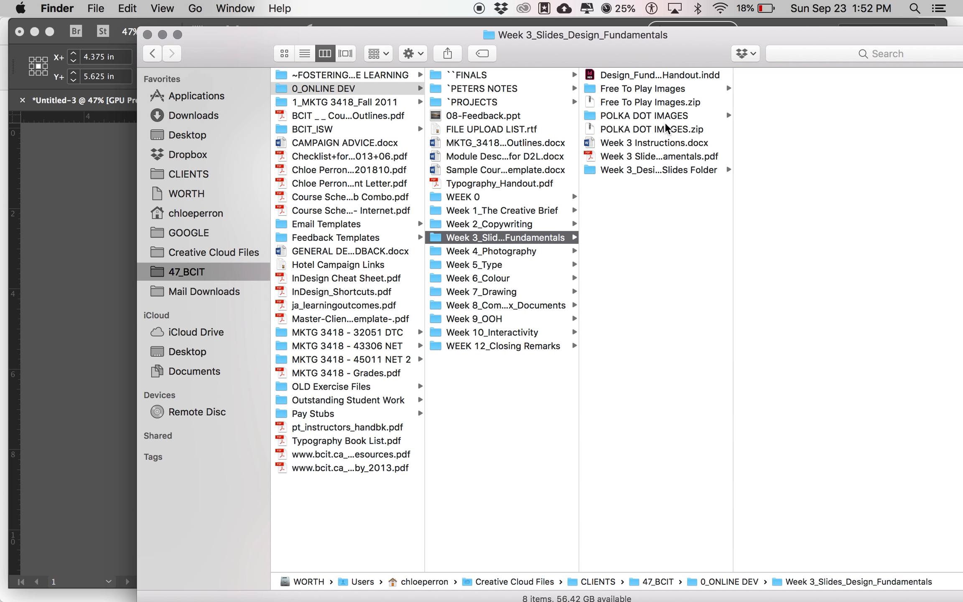
click(654, 89)
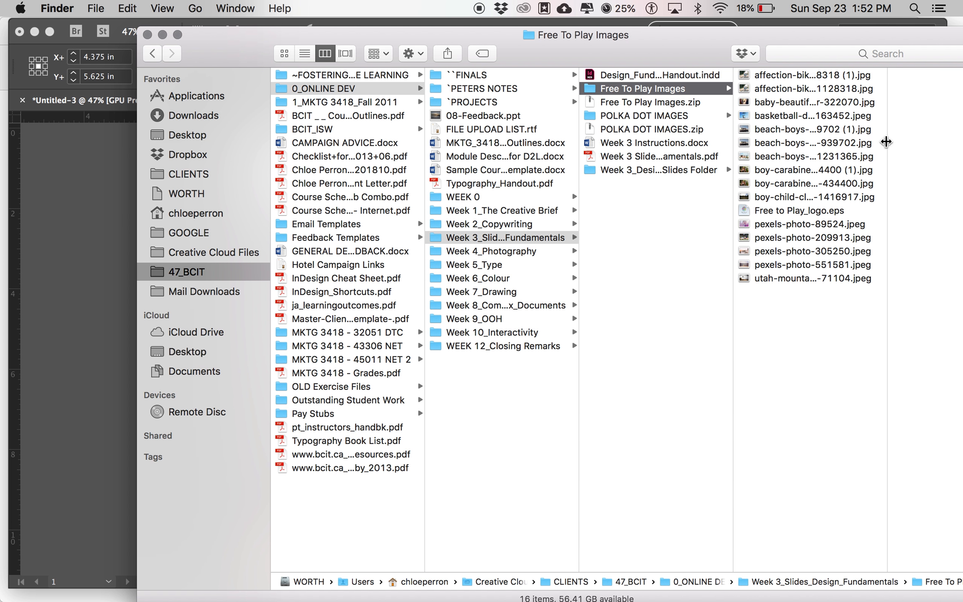
double_click(885, 142)
Select pexels-photo-551581.jpeg and Quick Look it at full size
click(774, 228)
key(Down)
key(Down)
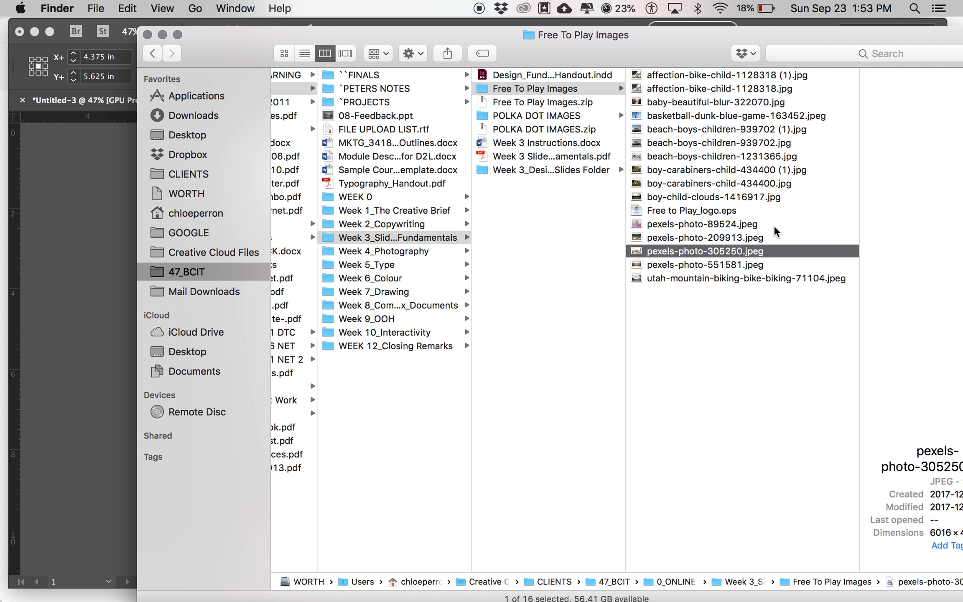
key(Down)
drag(693, 49, 558, 40)
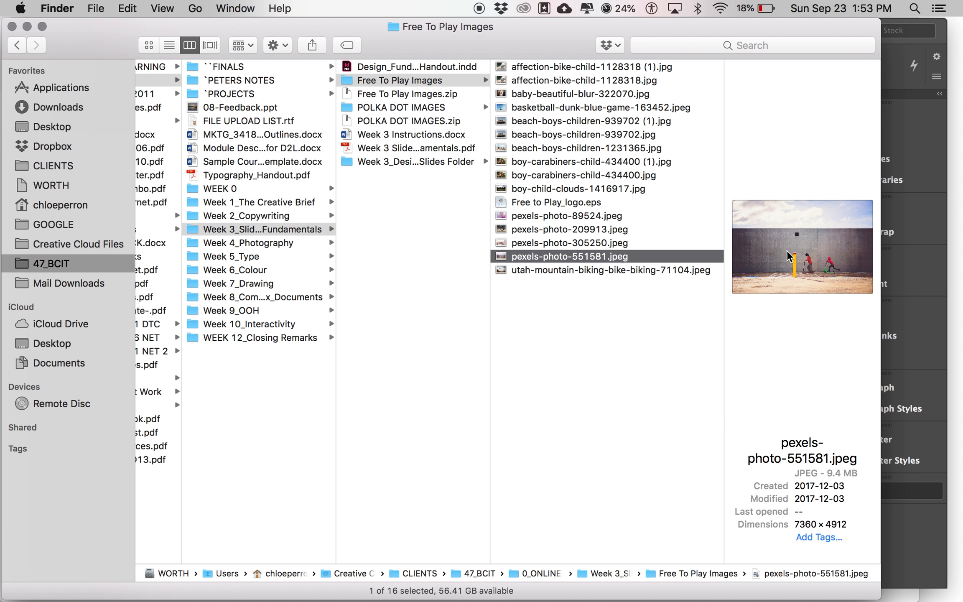
key(space)
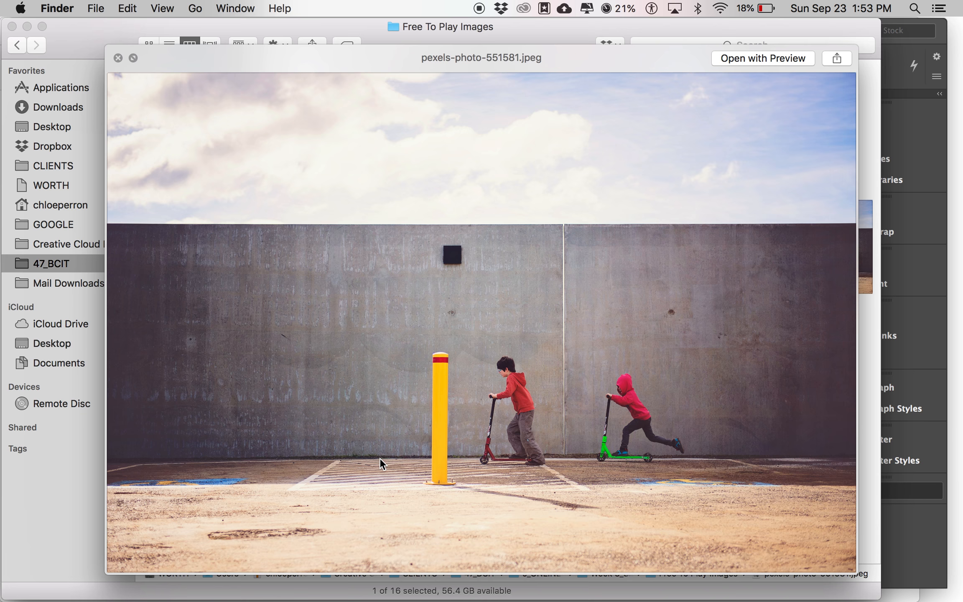
key(super+Tab)
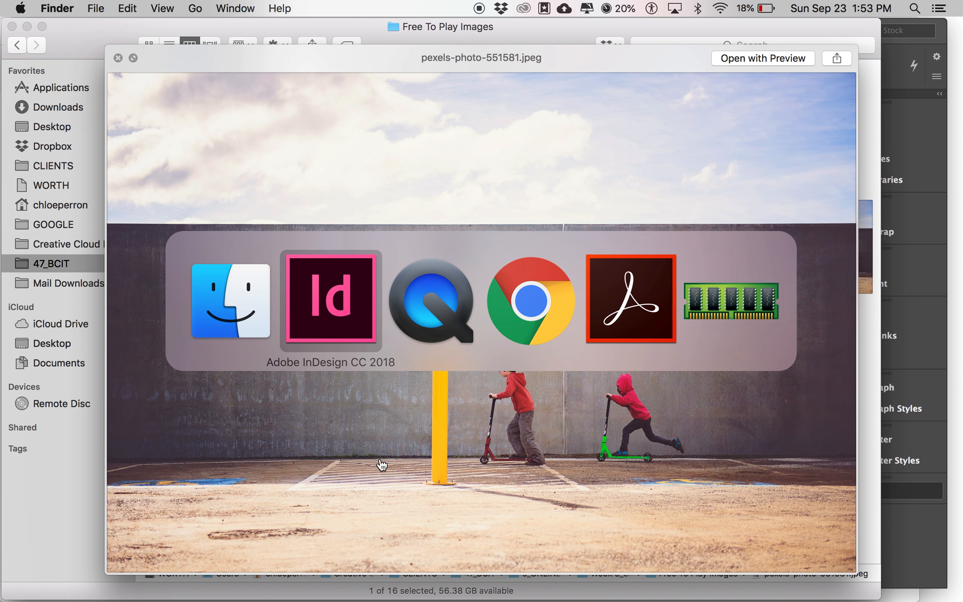
Toggle the panels off and on, ending with all panels hidden
key(Tab)
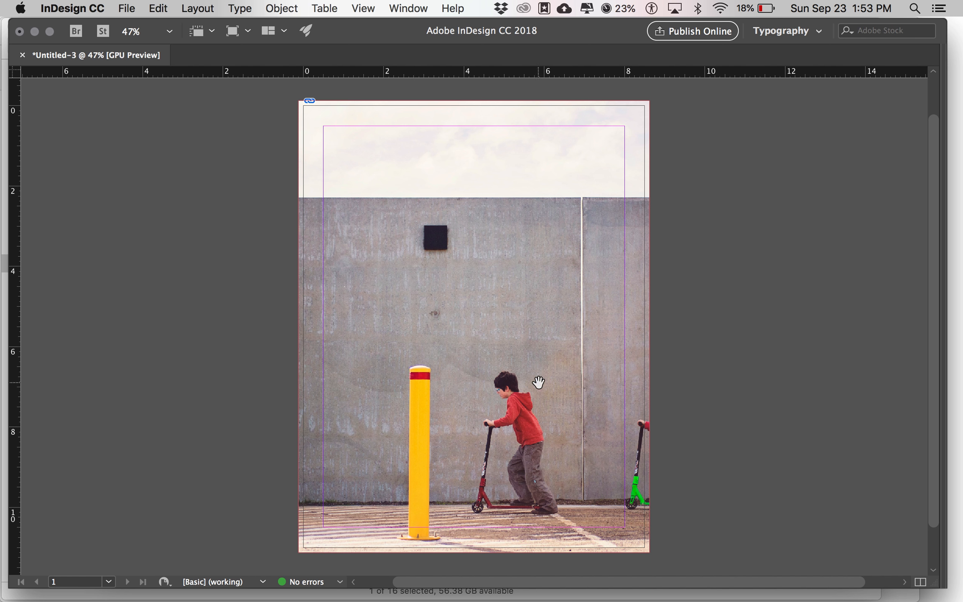
key(Tab)
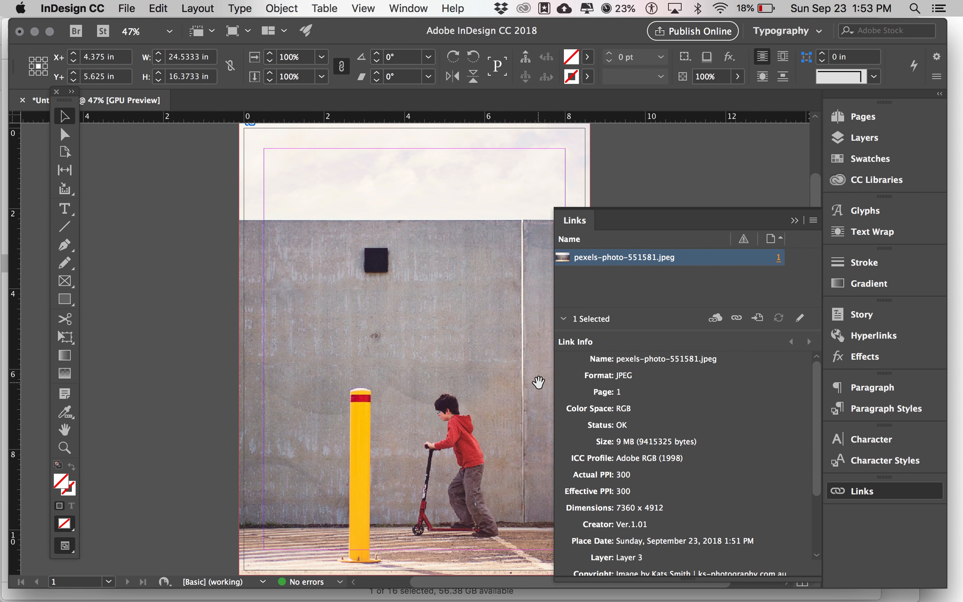
key(Tab)
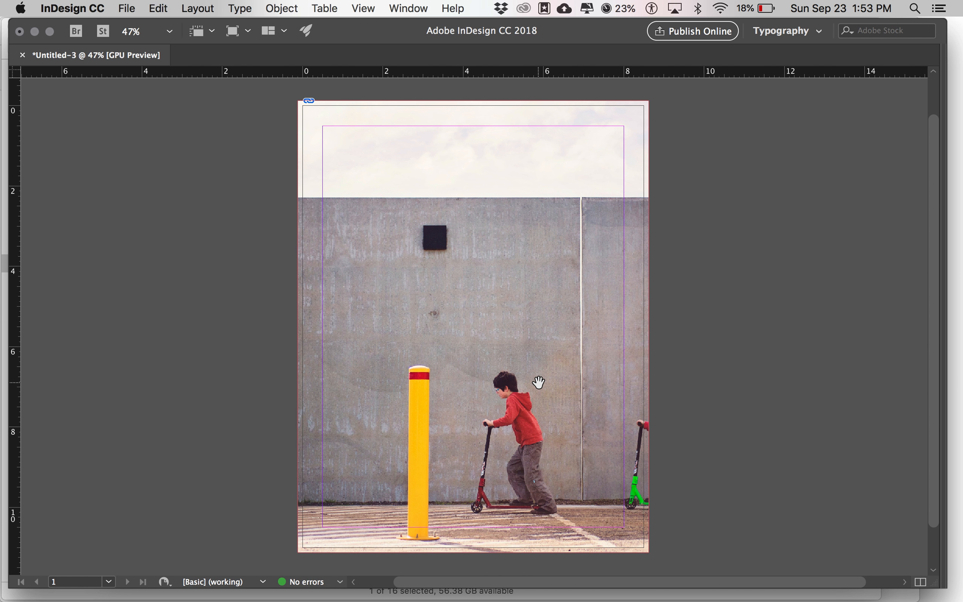
key(Tab)
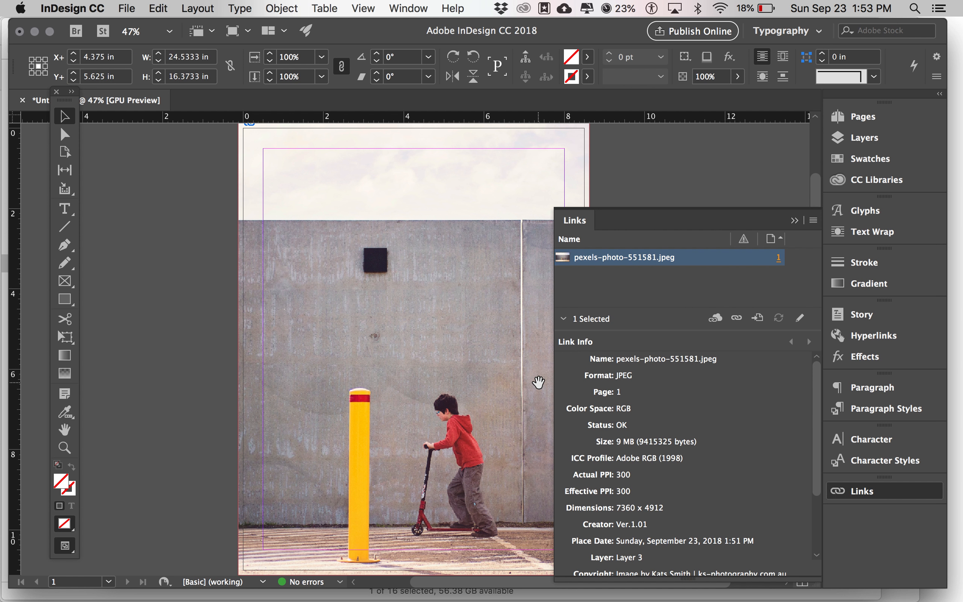
key(Tab)
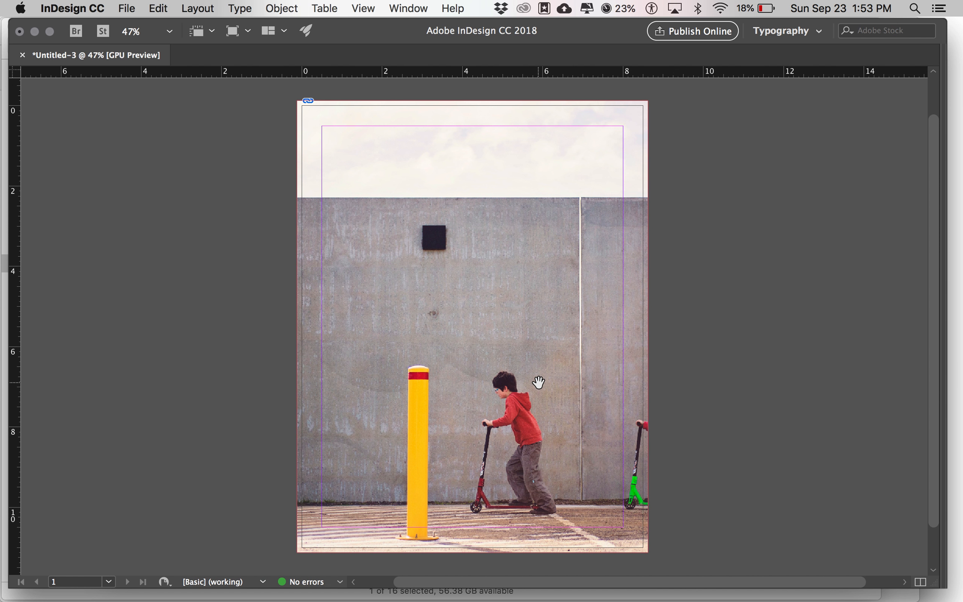
key(Tab)
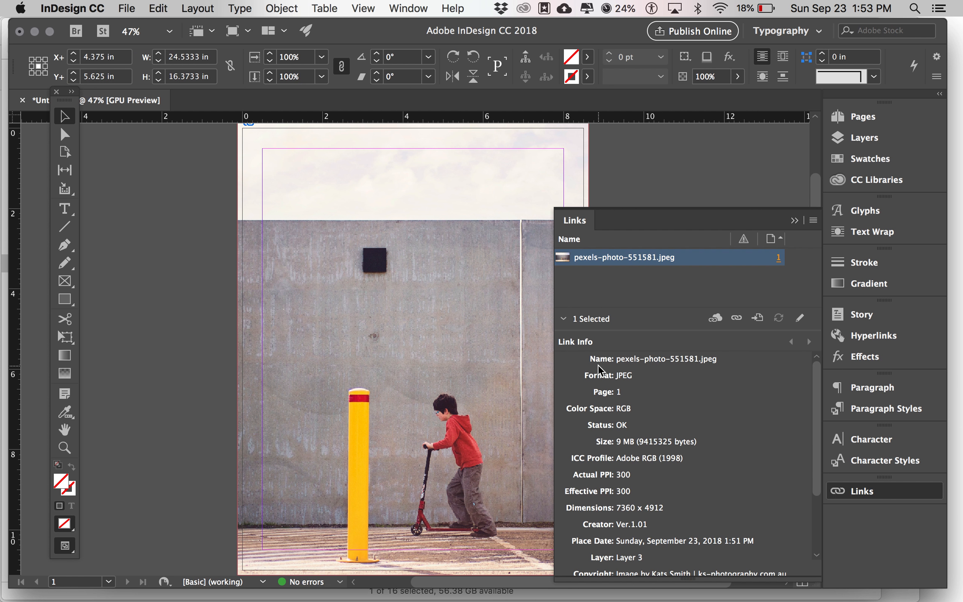
key(Tab)
key(Tab)
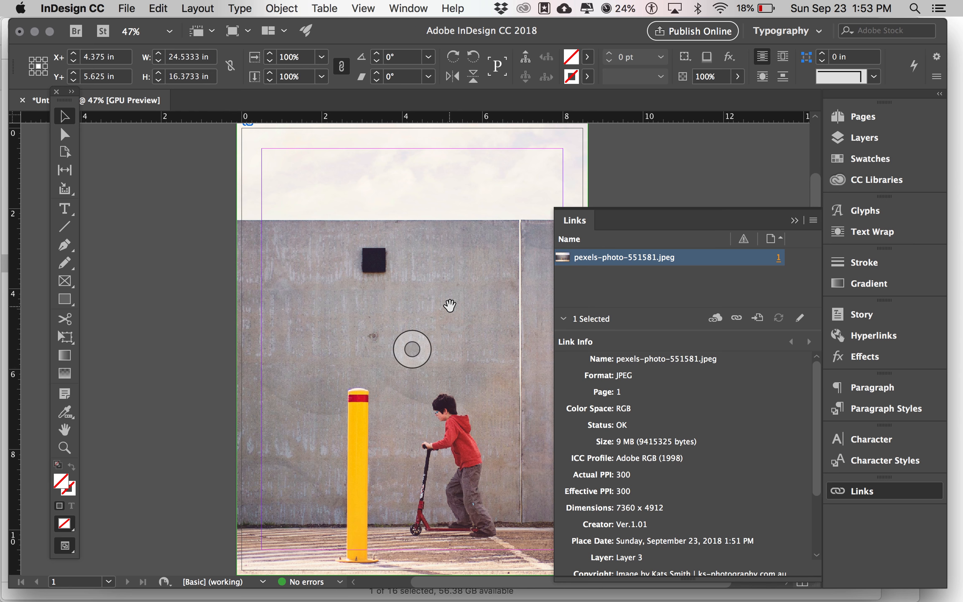
key(Tab)
Compare Preview mode with guides, zoom in on the children and scooters, then fit the page
key(w)
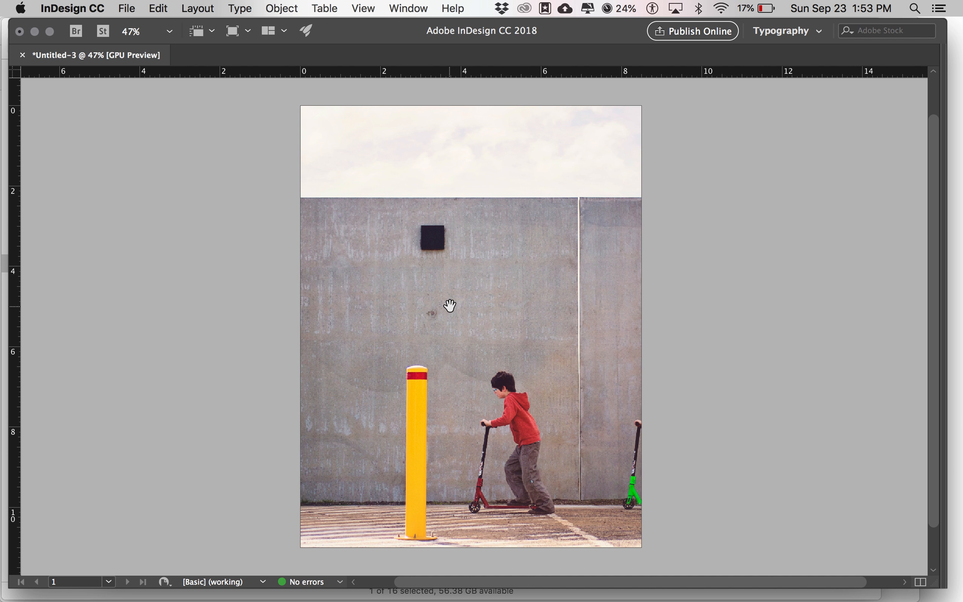
key(w)
key(w)
drag(637, 405, 721, 485)
key(w)
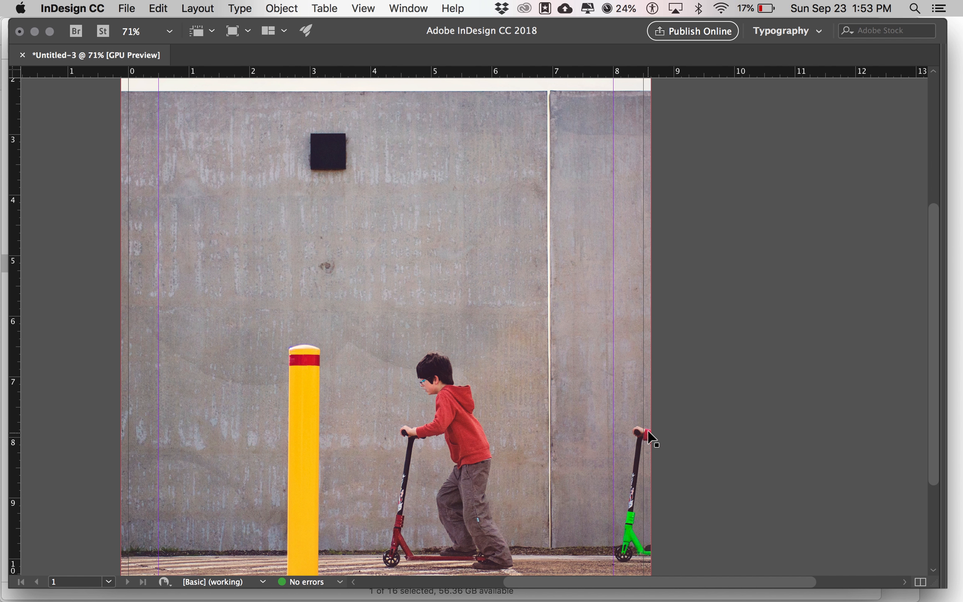
key(w)
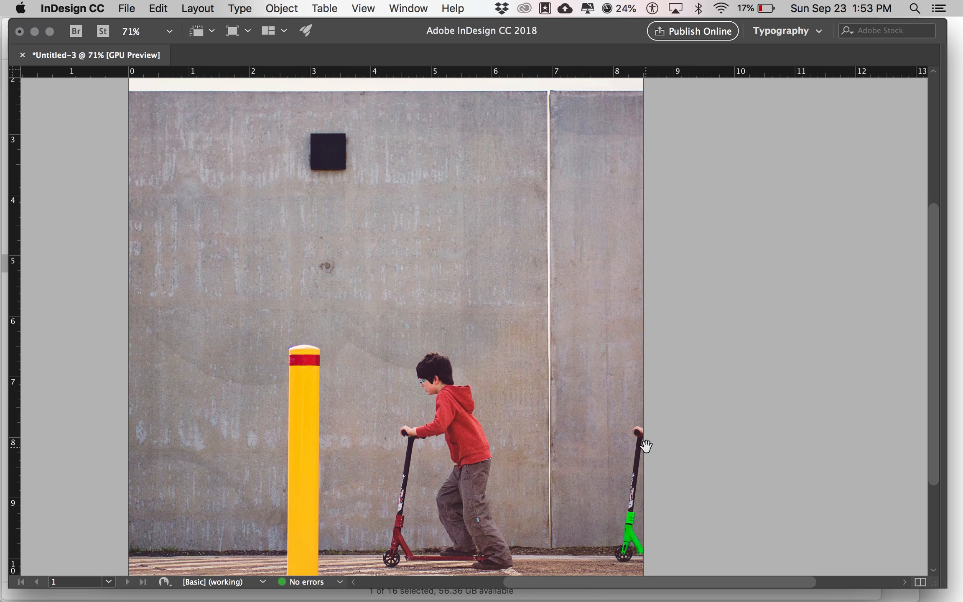
key(w)
key(w)
scroll(646, 446, left, 3)
scroll(646, 446, down, 1)
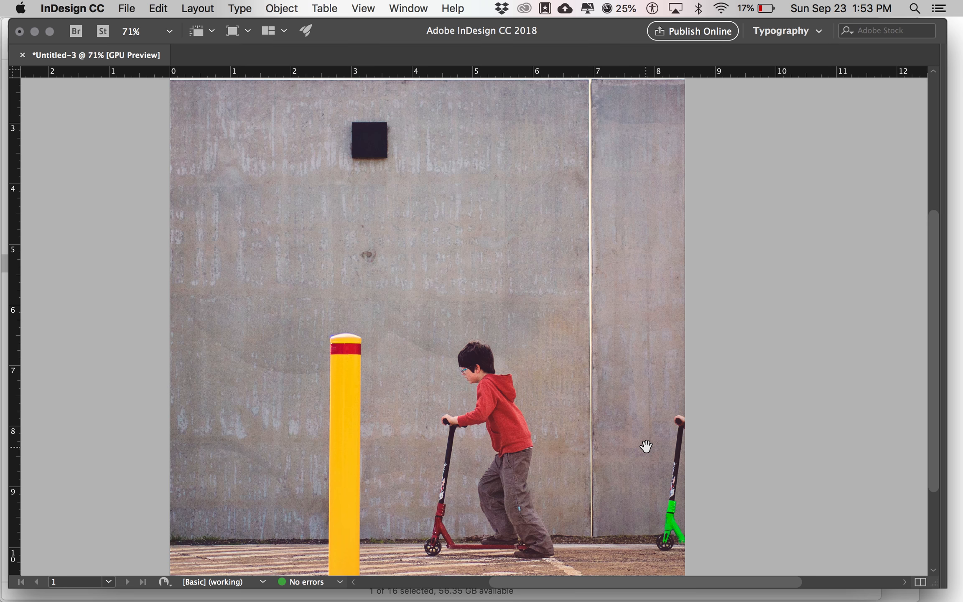
key(super+0)
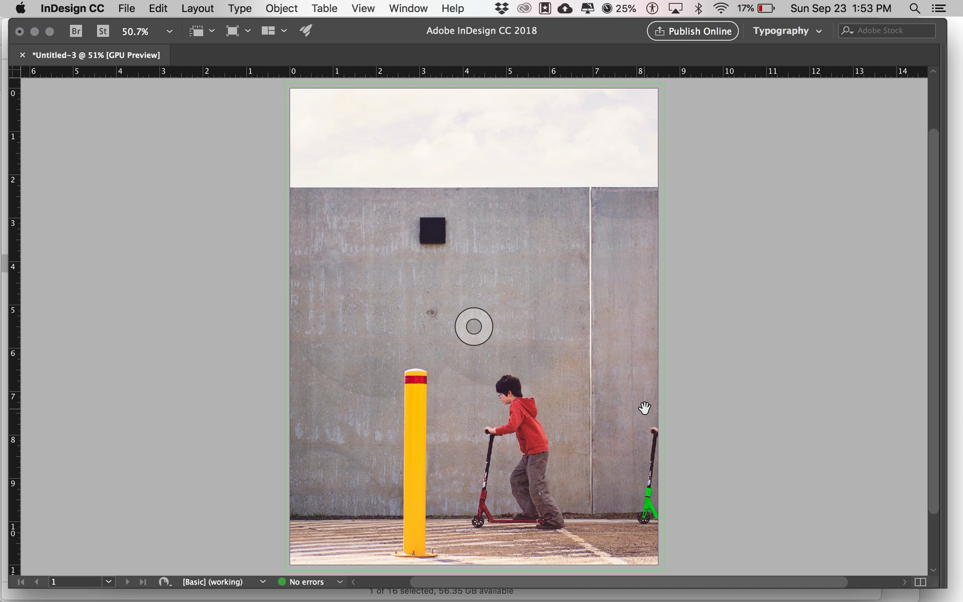
Restore guides and panels, collapse the link details, and return to the Selection tool
key(w)
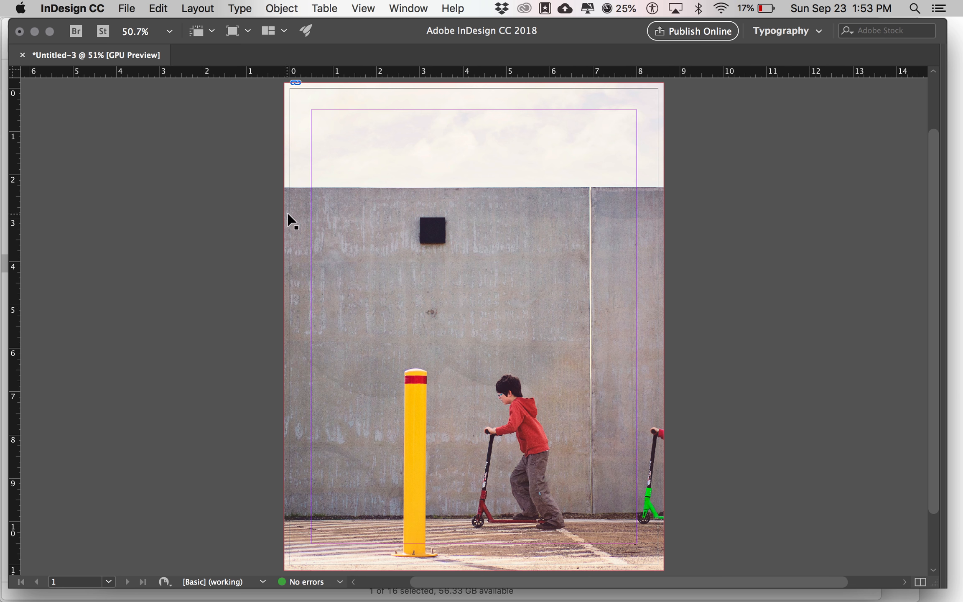
key(Tab)
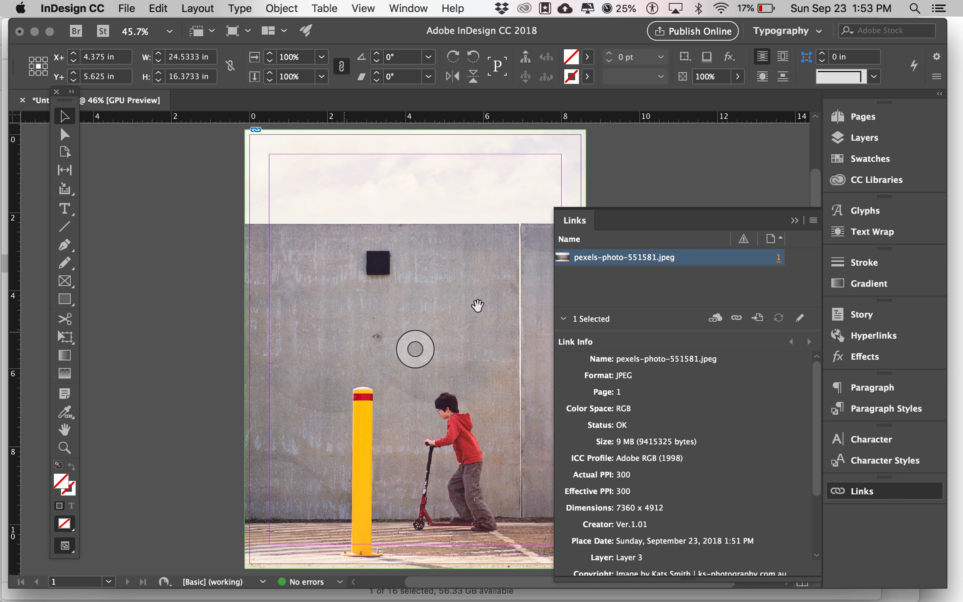
click(840, 490)
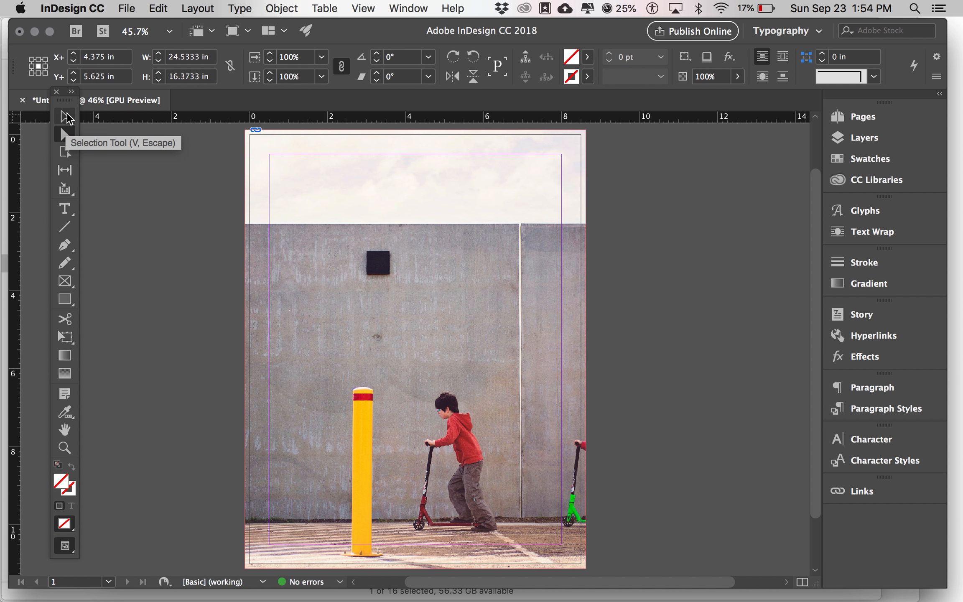
click(64, 133)
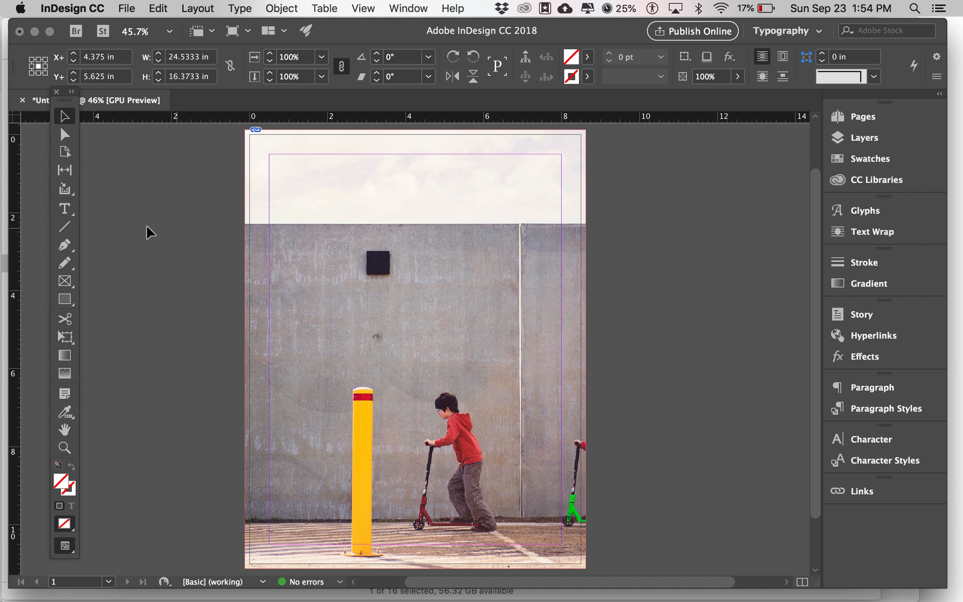
click(65, 209)
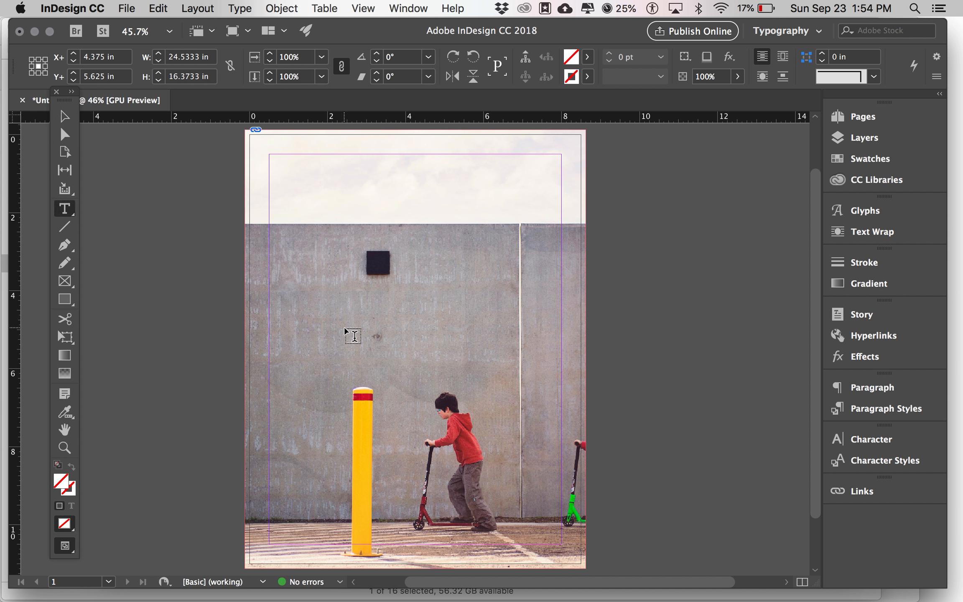
key(v)
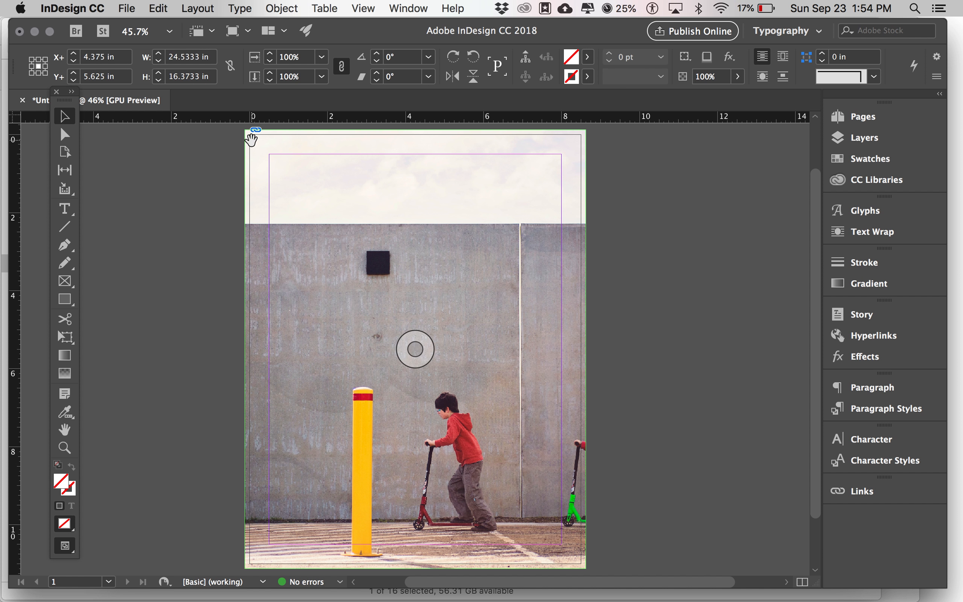
Drag the photo up and left inside its frame so both children appear
drag(509, 340, 509, 337)
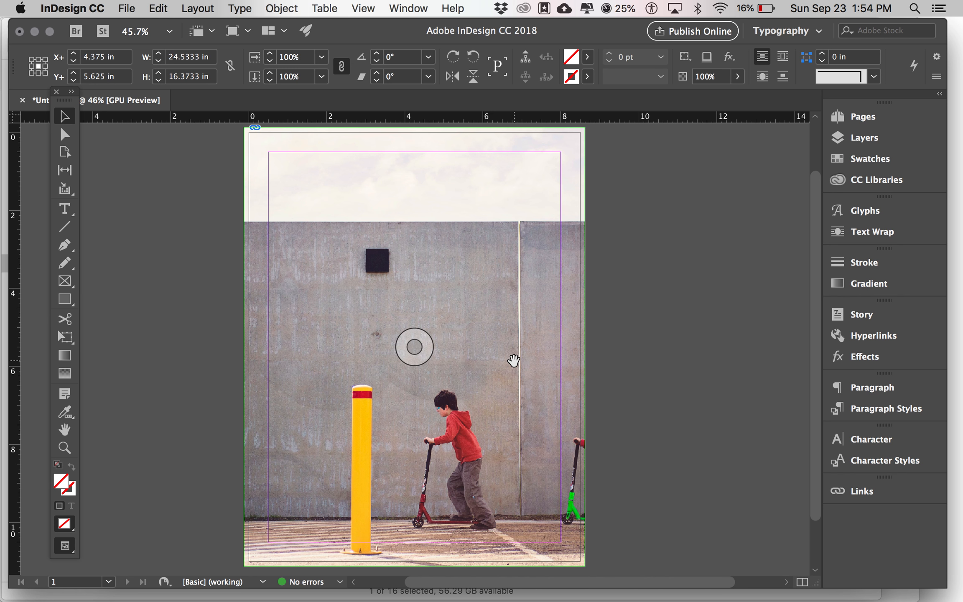
drag(516, 363, 461, 279)
drag(514, 252, 435, 275)
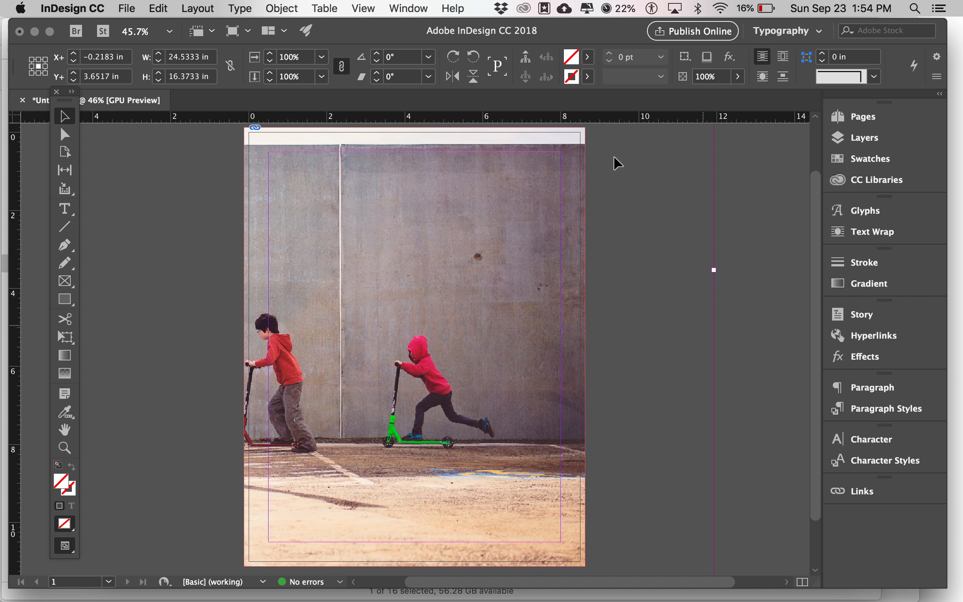
Deselect the photo, then reselect the full-page image frame at the top of the page
click(721, 391)
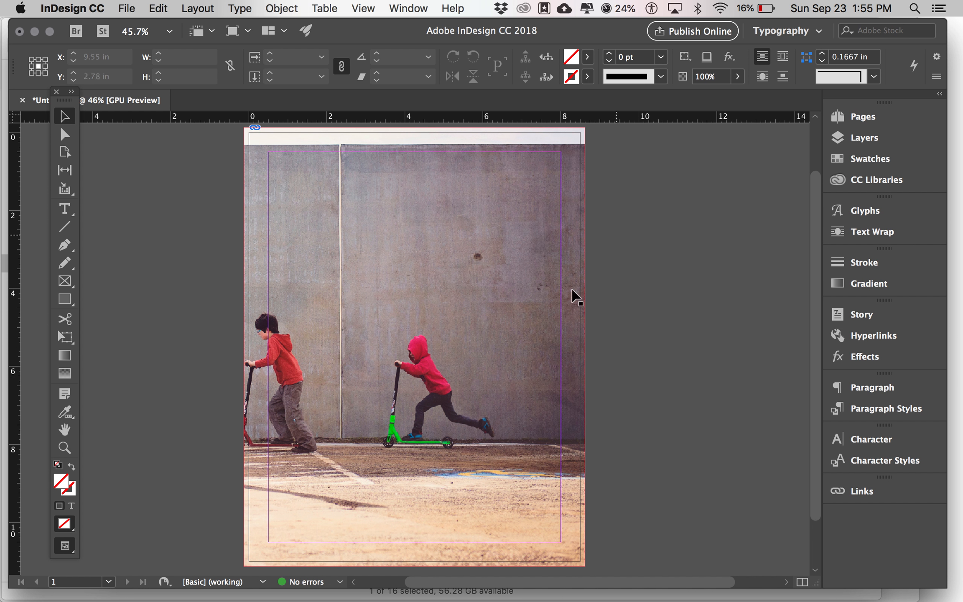
scroll(630, 348, down, 2)
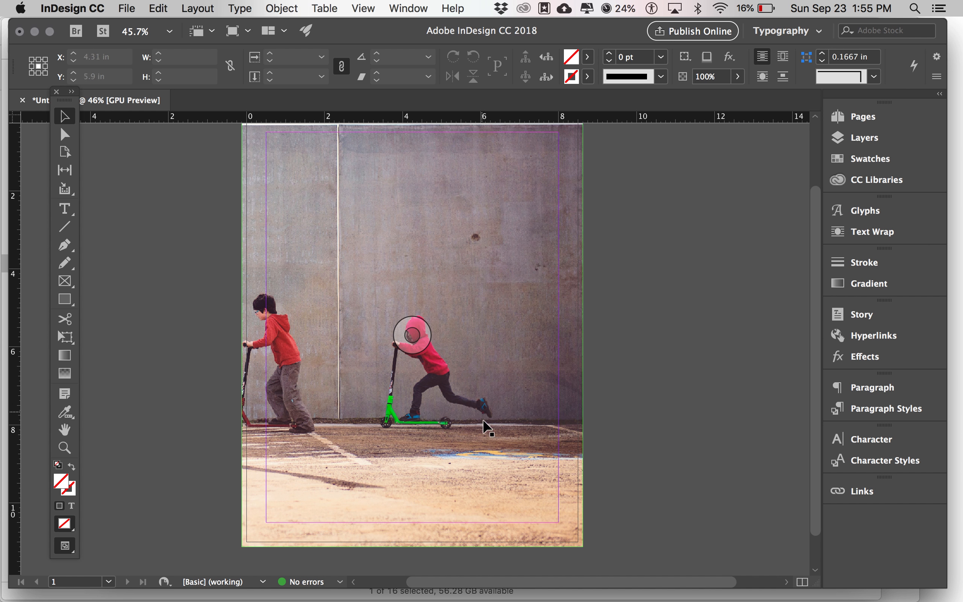
scroll(544, 460, up, 5)
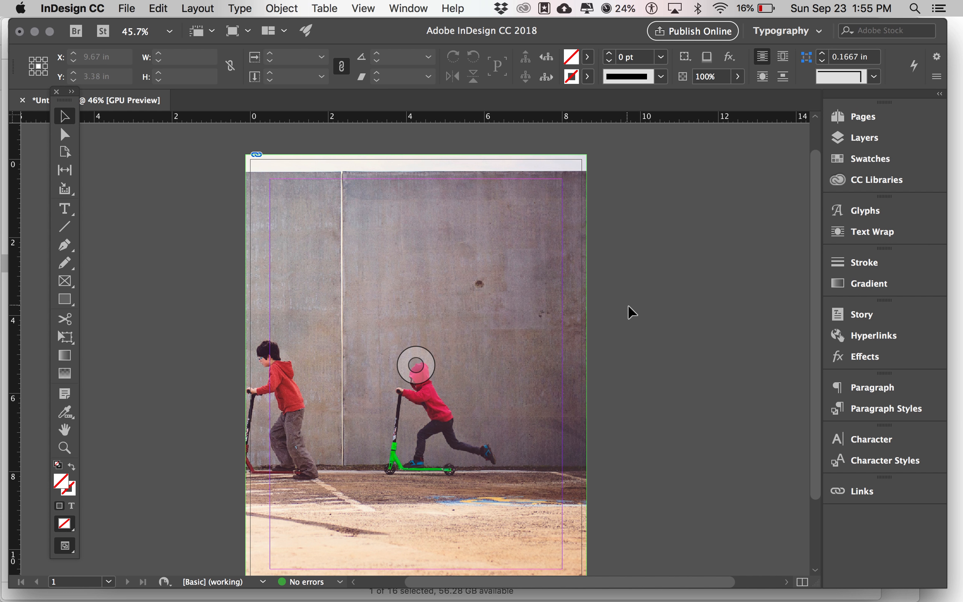
click(522, 270)
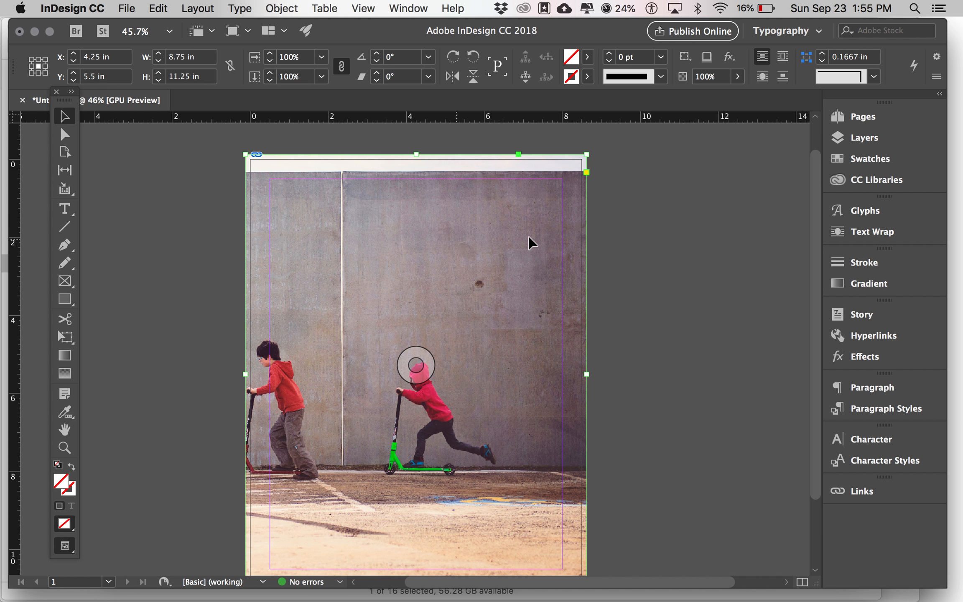
click(587, 157)
drag(586, 157, 594, 356)
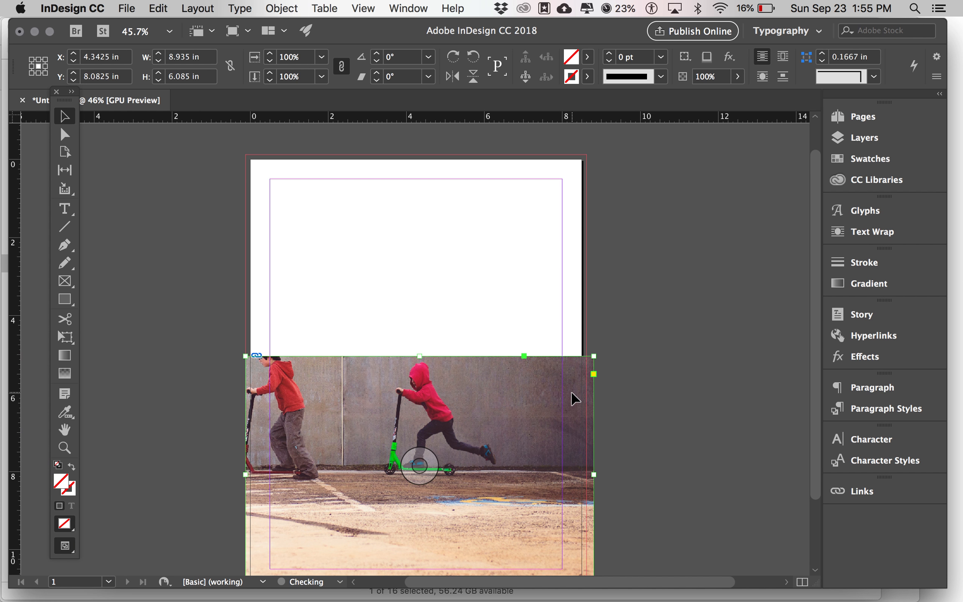
drag(571, 393, 548, 256)
click(575, 461)
drag(575, 461, 587, 339)
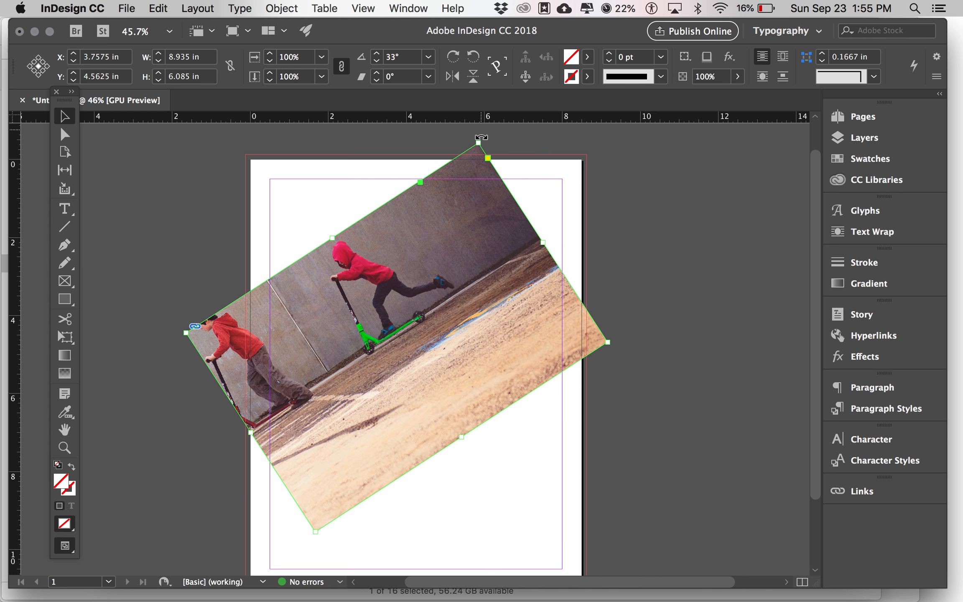
drag(479, 142, 485, 242)
drag(523, 341, 520, 405)
drag(565, 237, 585, 280)
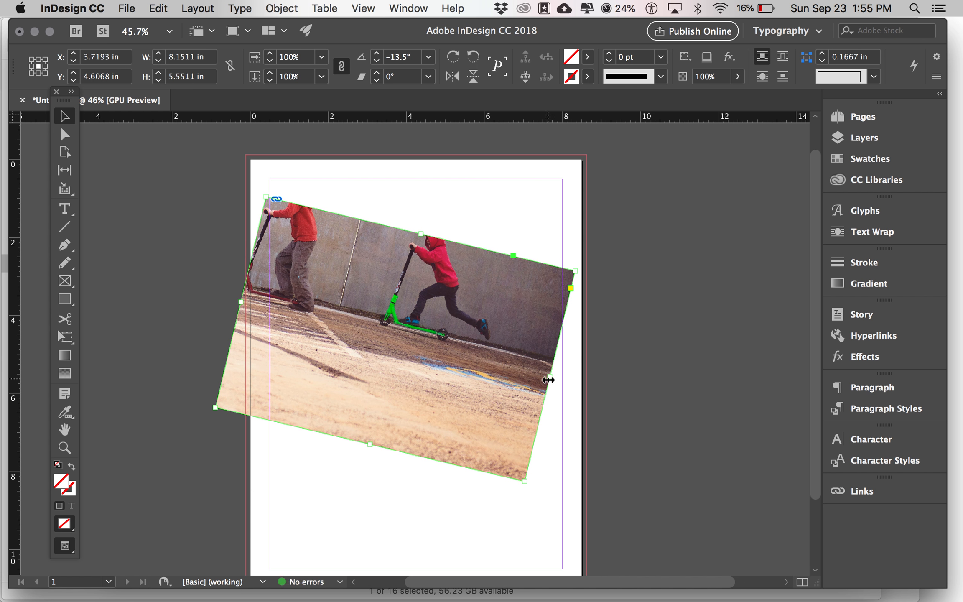
key(super+z)
key(super+z)
key(super+z)
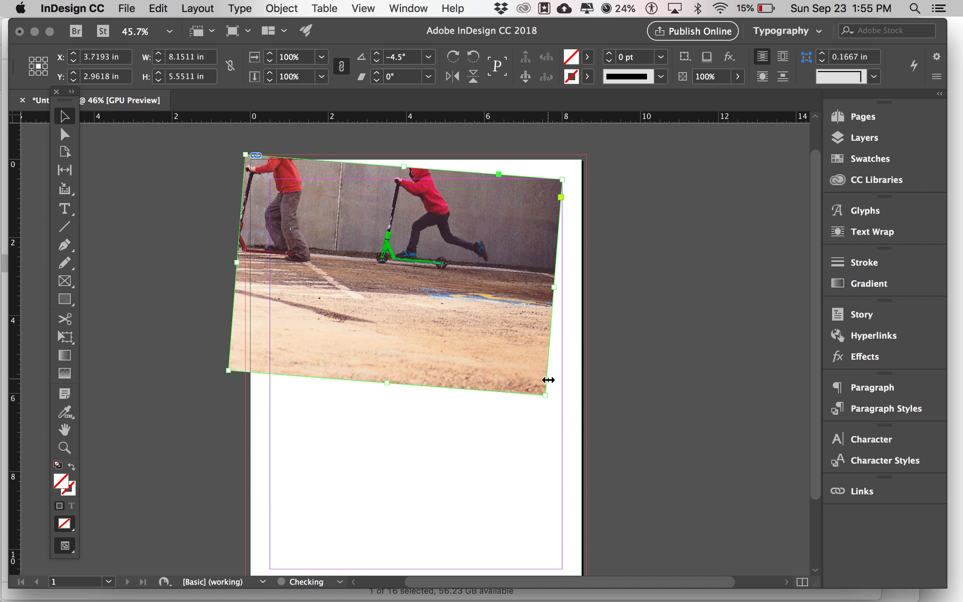
click(158, 8)
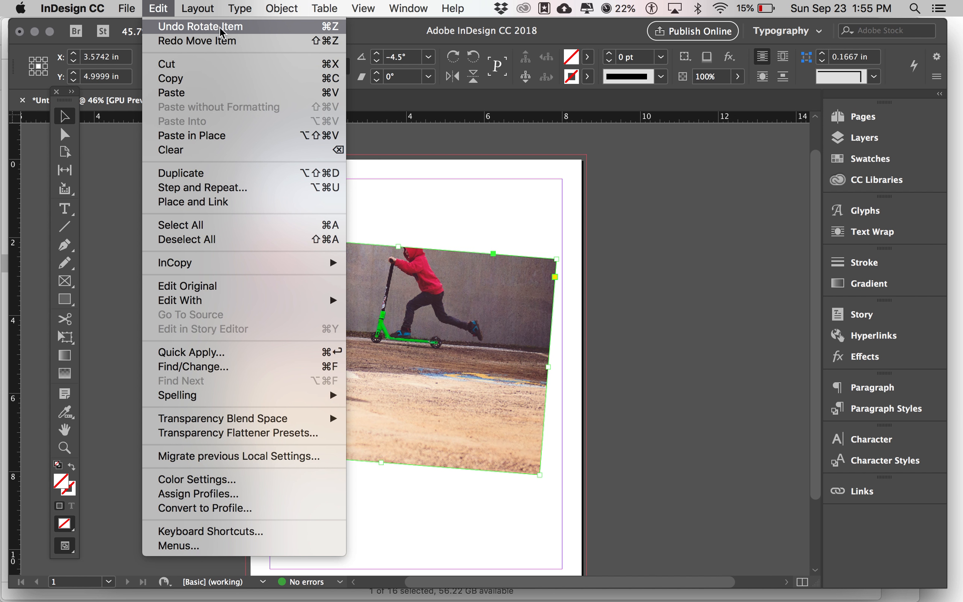
click(478, 207)
key(super+z)
key(super+z)
key(super+z)
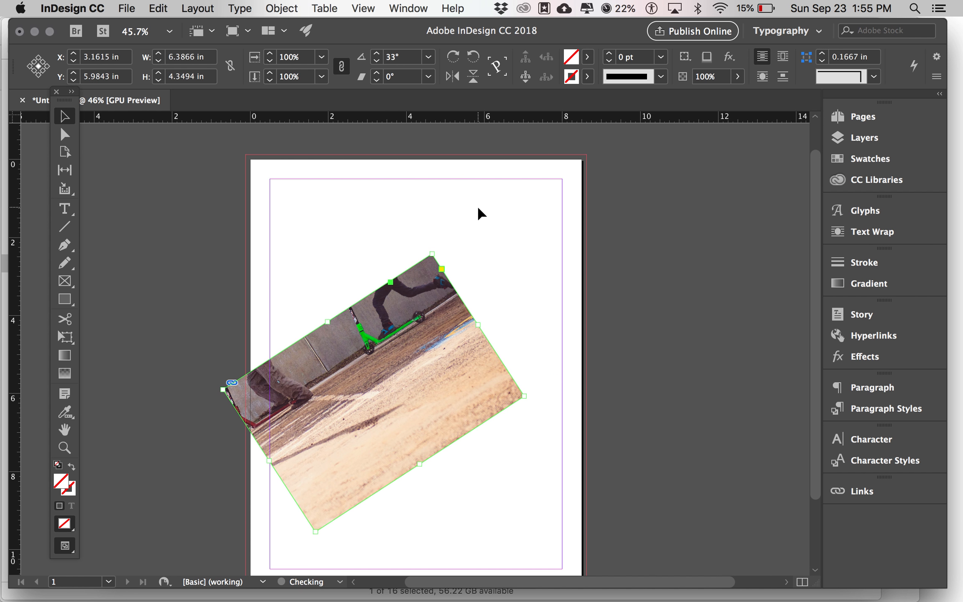
key(super+z)
key(super+z)
key(super+z)
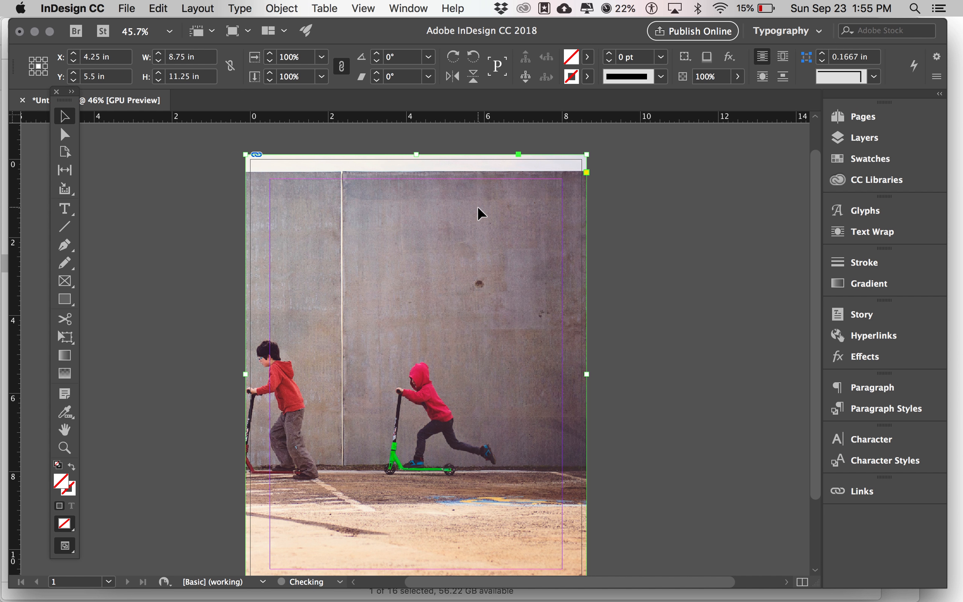
scroll(604, 338, down, 5)
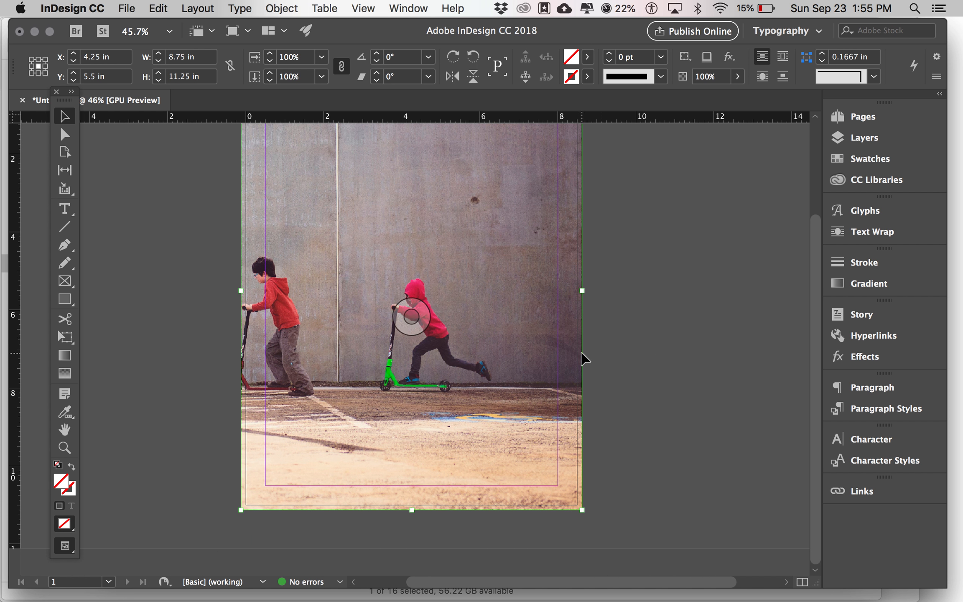
Reselect the photo frame, try moving it, and undo to restore its original position
scroll(582, 355, up, 5)
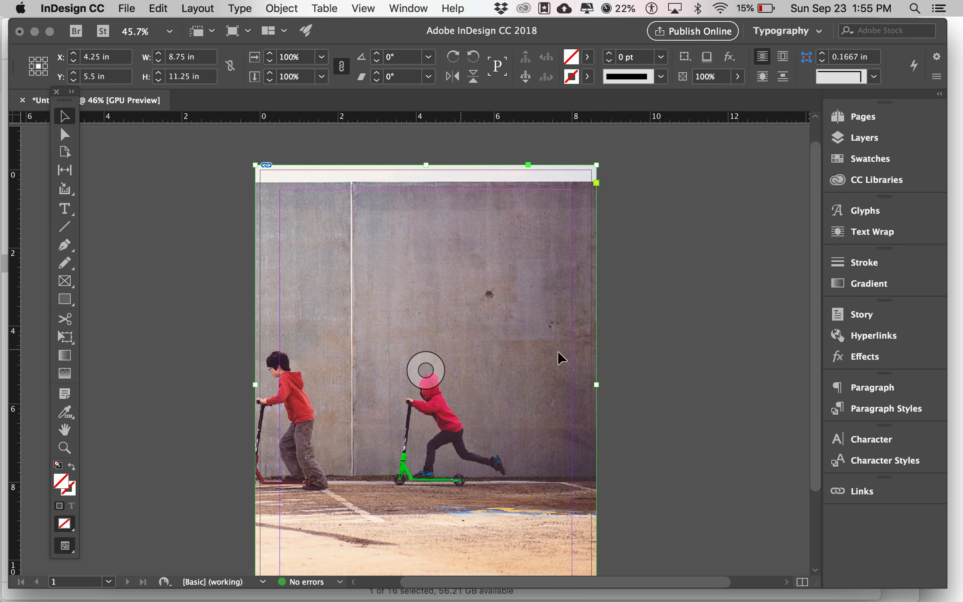
click(677, 284)
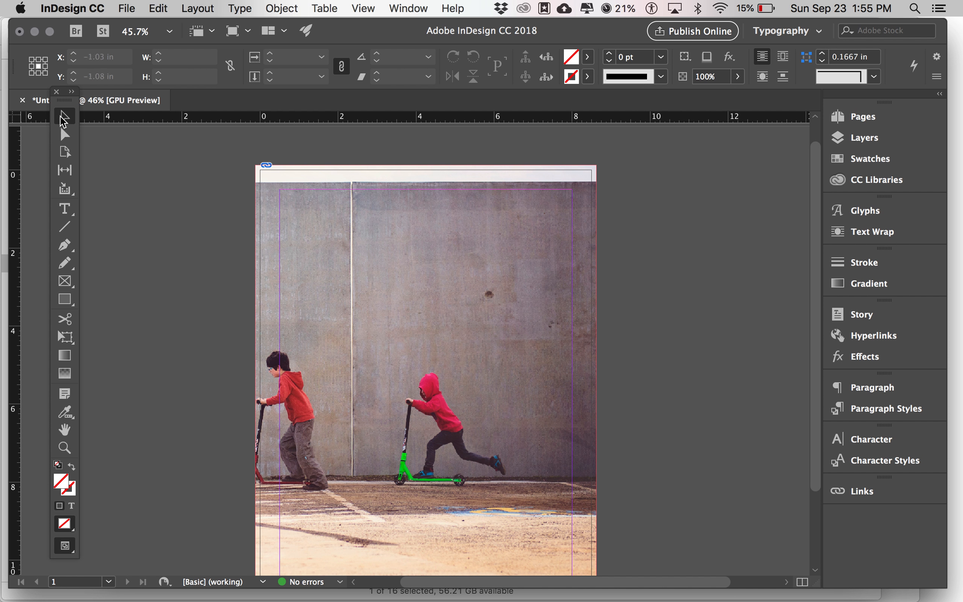
click(542, 264)
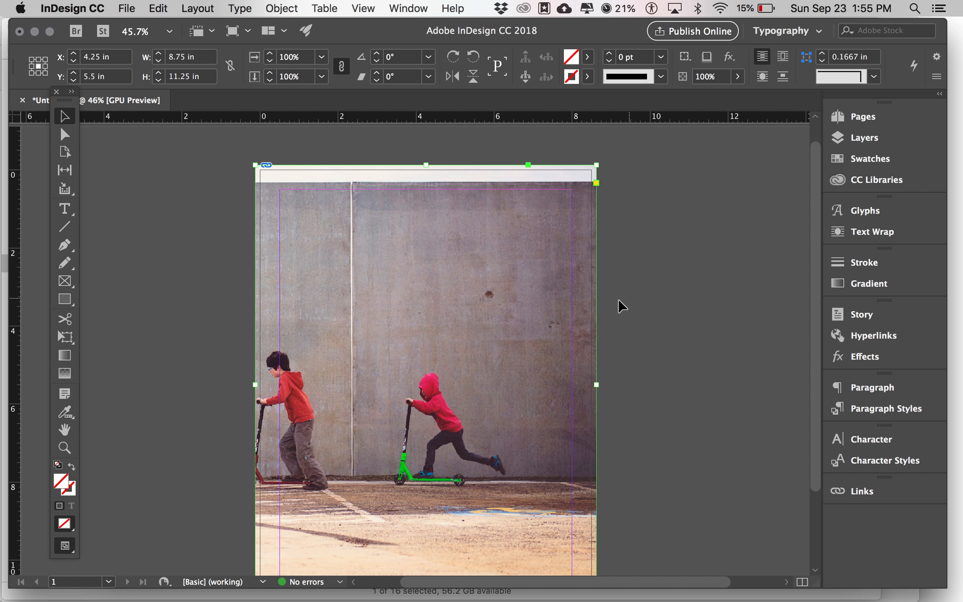
mouse_move(579, 302)
mouse_down()
mouse_move(665, 292)
mouse_move(580, 311)
mouse_up()
key(super+z)
key(super+z)
With the Direct Selection tool, slide the picture left and down within its frame
click(65, 134)
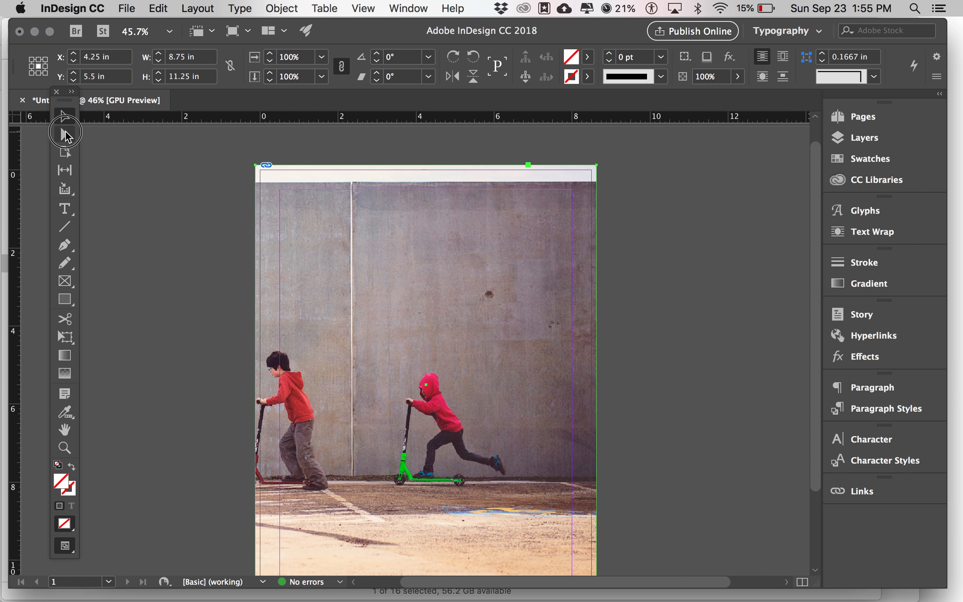
scroll(377, 339, down, 3)
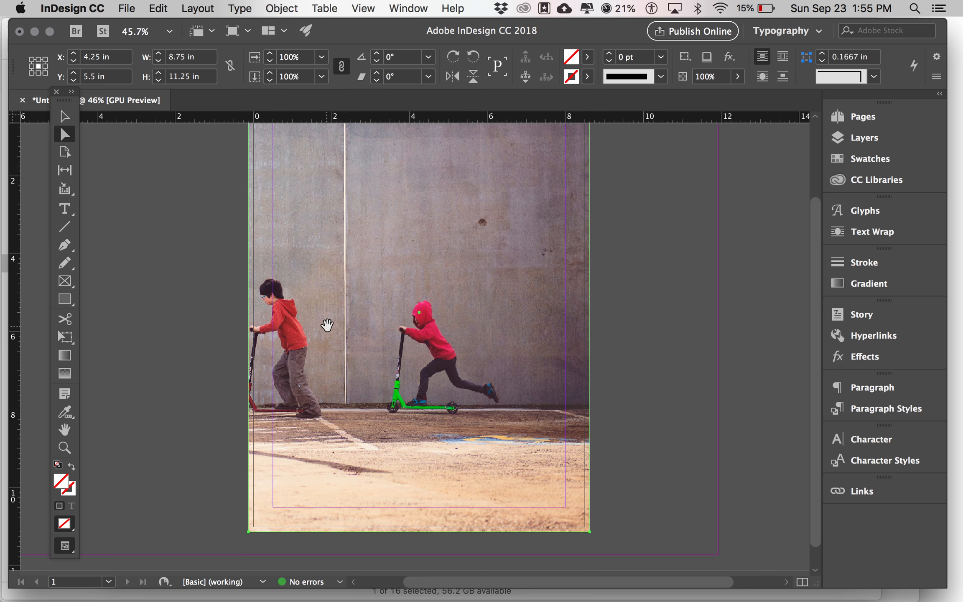
click(317, 308)
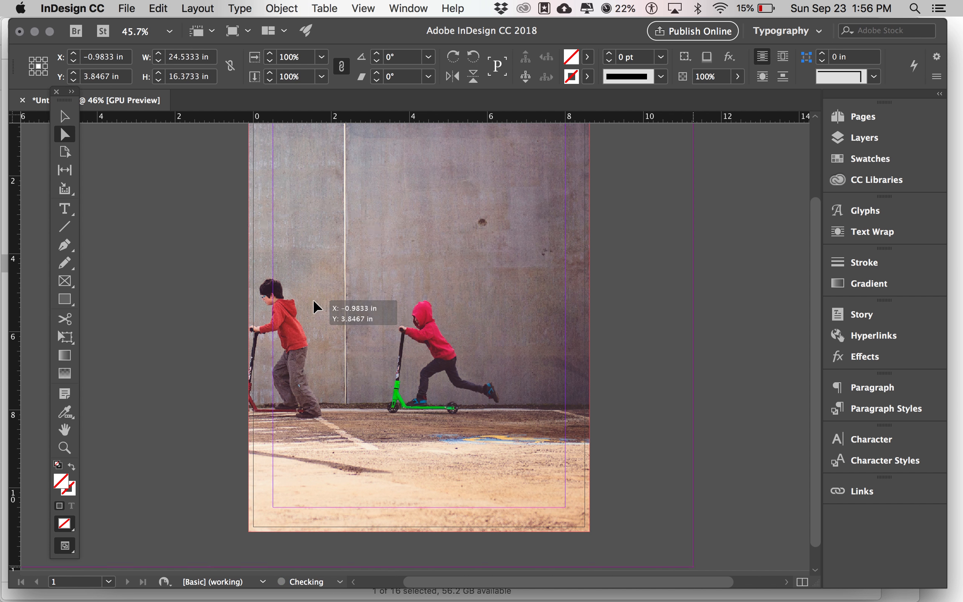
drag(314, 300, 312, 300)
scroll(388, 314, up, 1)
drag(387, 344, 345, 347)
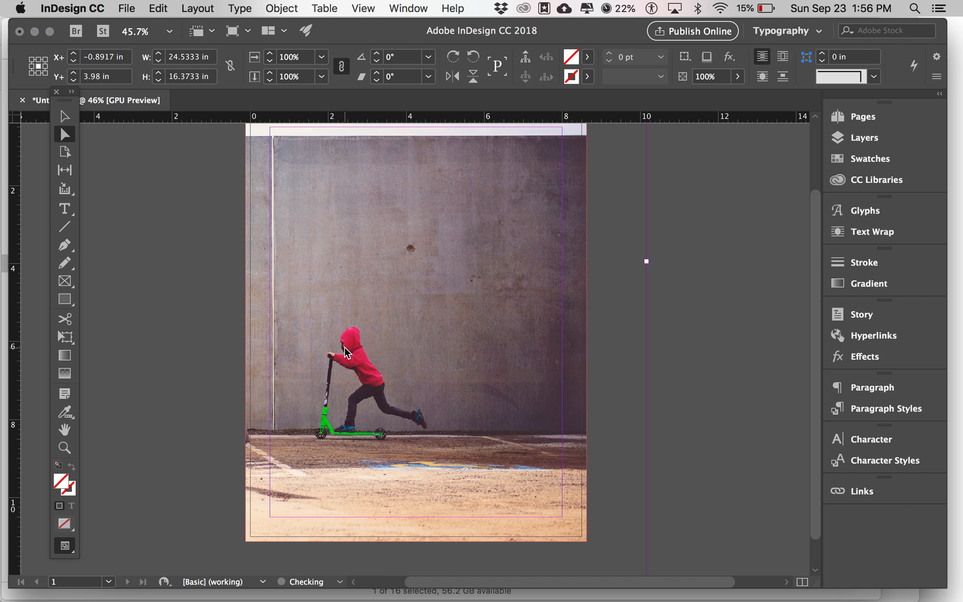
drag(407, 346, 361, 373)
scroll(504, 318, up, 4)
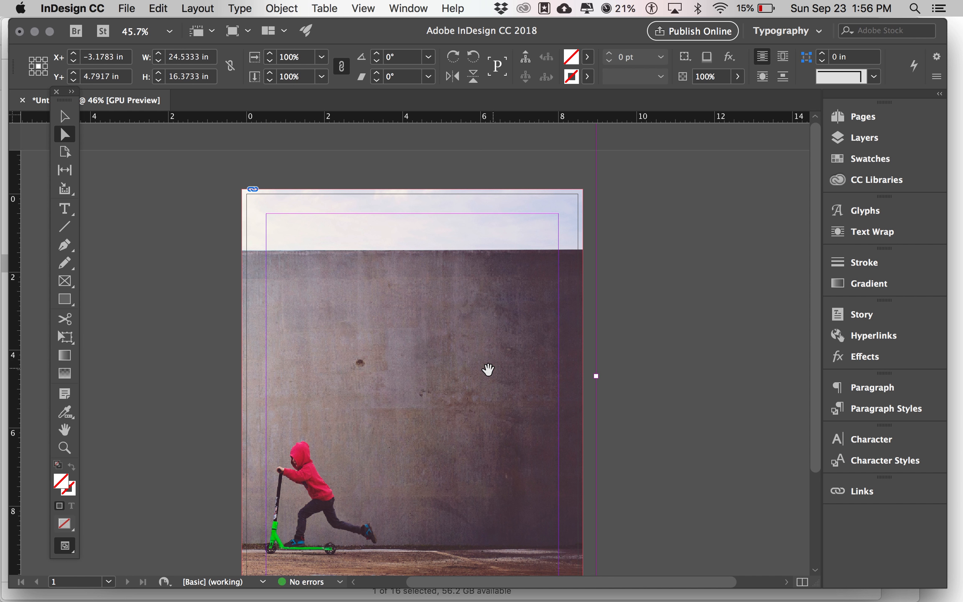
click(710, 387)
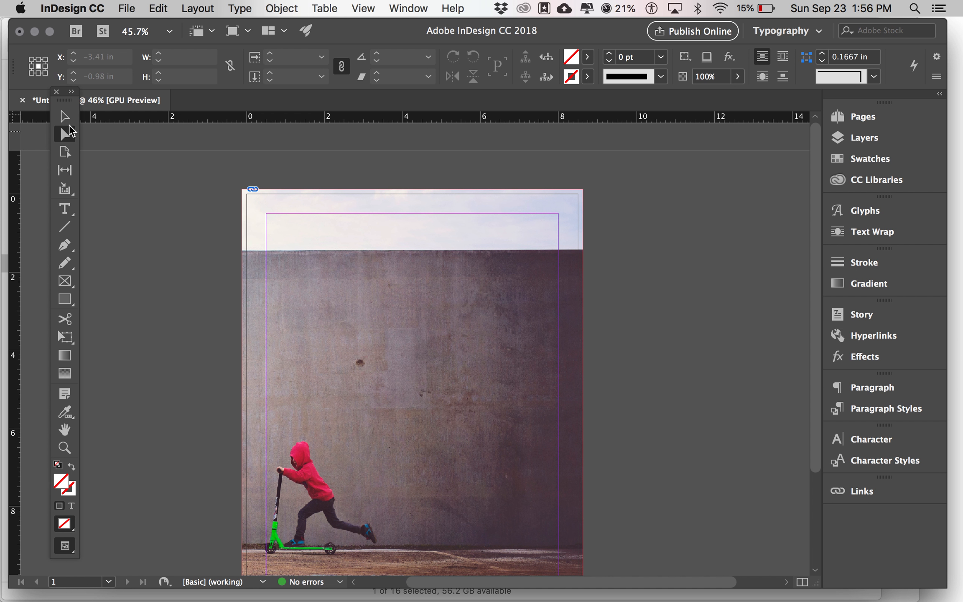
Shift the photo up and right inside the frame to offset 0.7417 in, 2.8517 in
click(66, 117)
scroll(410, 376, down, 3)
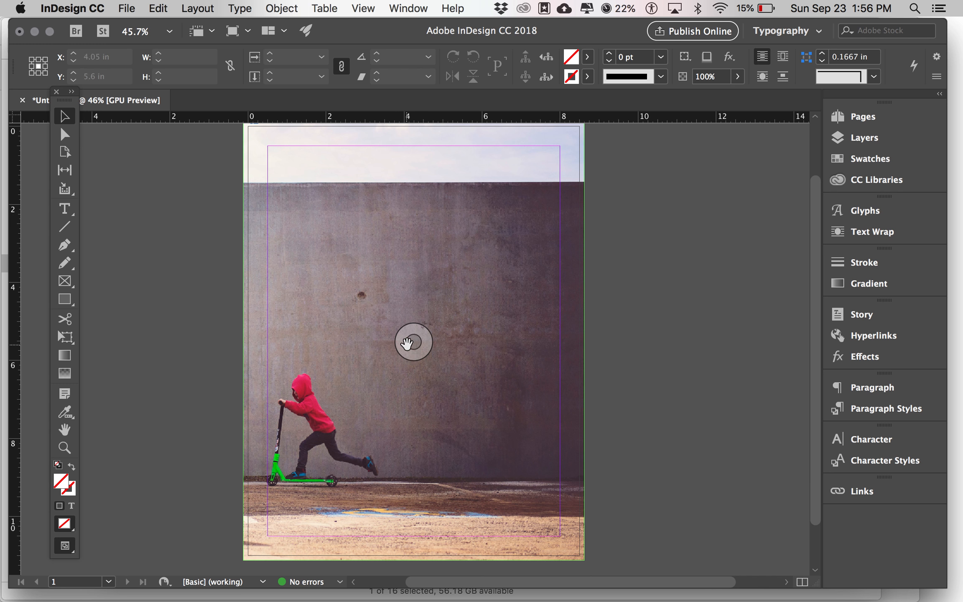
click(410, 344)
drag(411, 345, 441, 326)
drag(386, 378, 413, 358)
drag(381, 398, 474, 366)
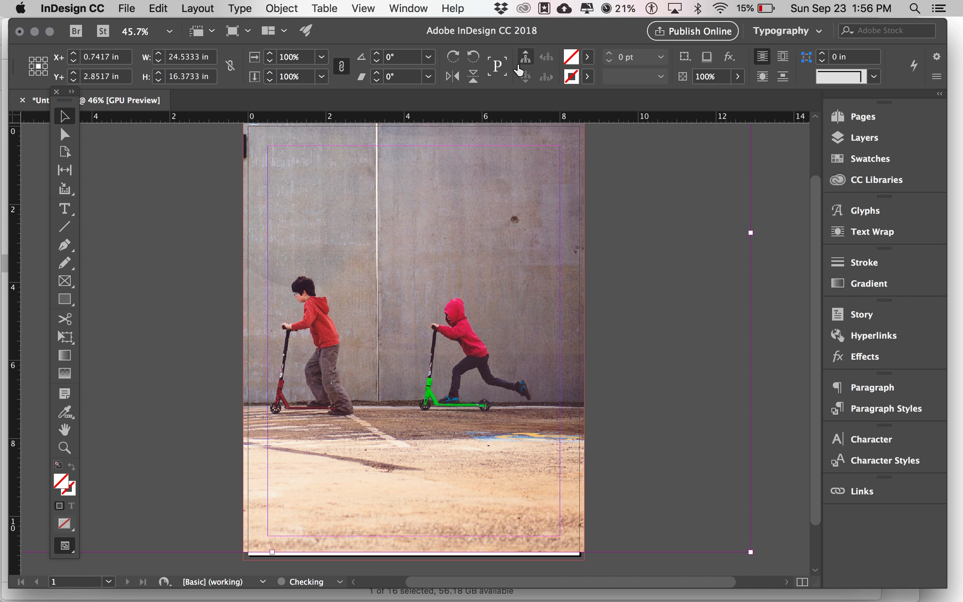
key(super+Tab)
key(super+Tab)
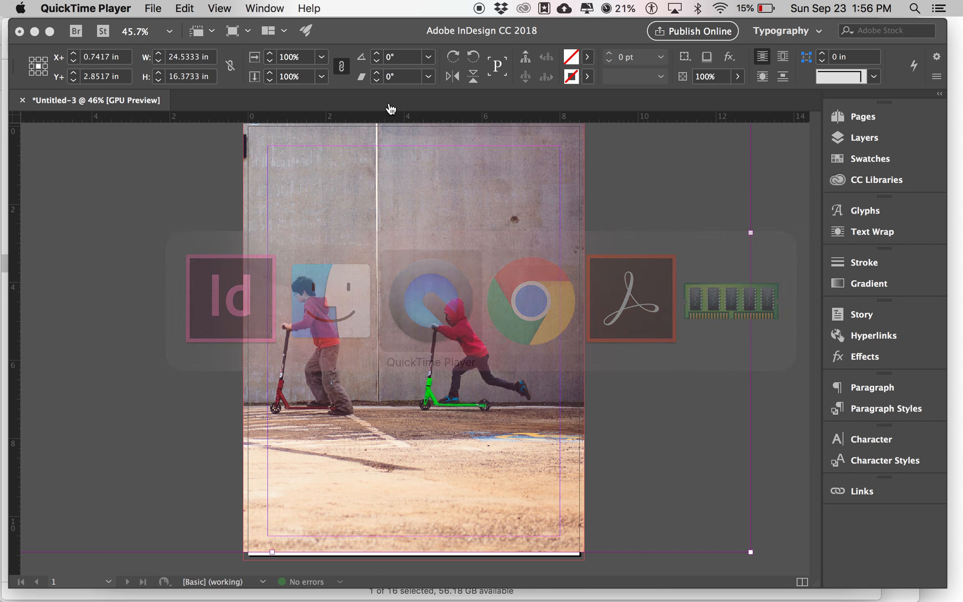